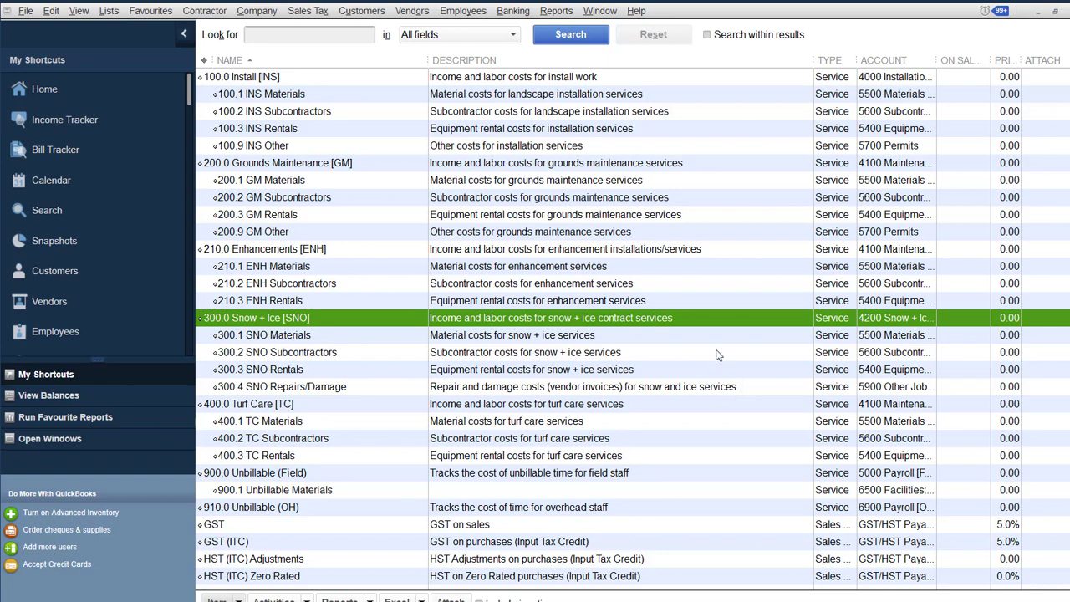
- Open the Item Profitability report from the job costing reports
click(574, 15)
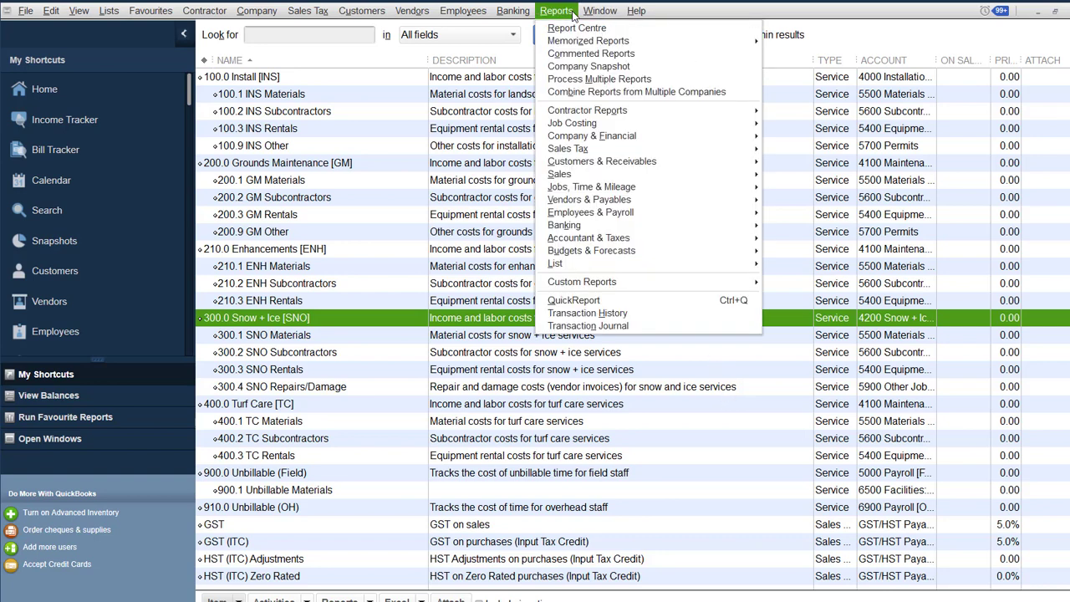
mouse_move(592, 127)
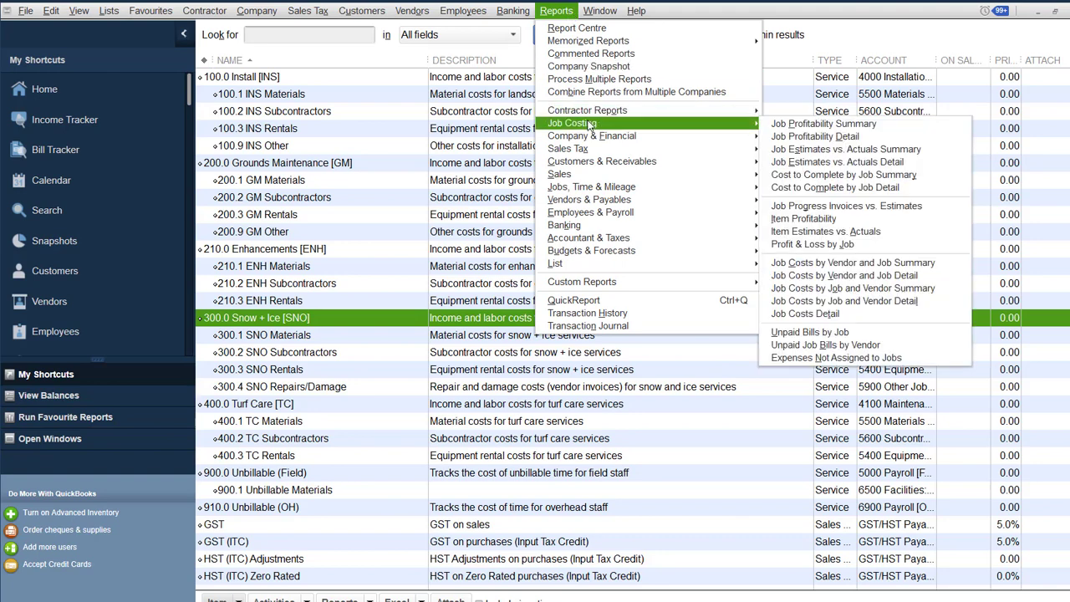
click(879, 219)
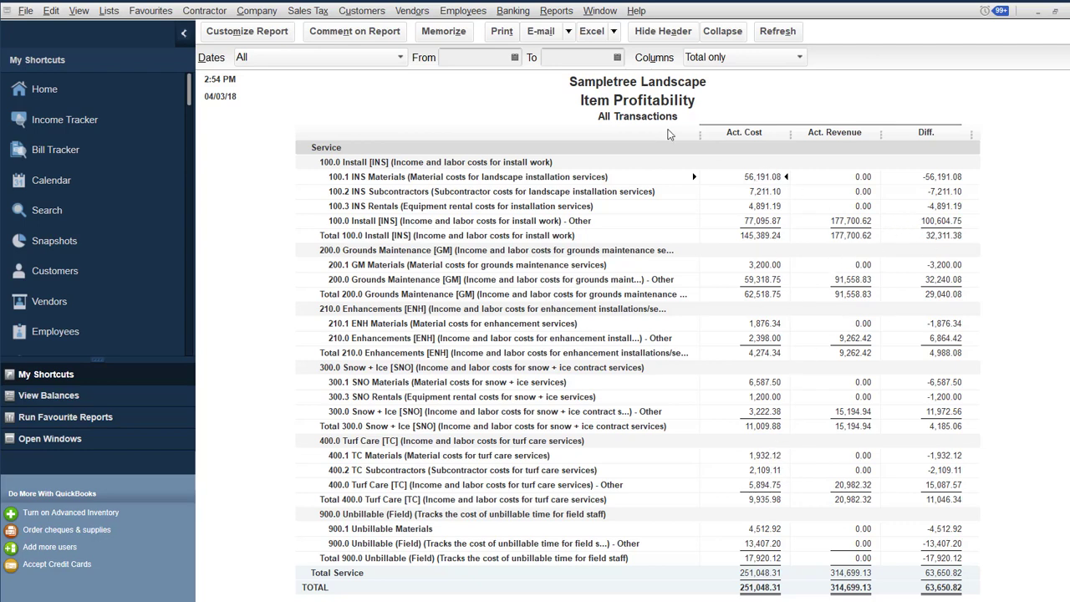
- Run the Job Profitability Detail report for the customer Acme Property Mgmt
click(558, 12)
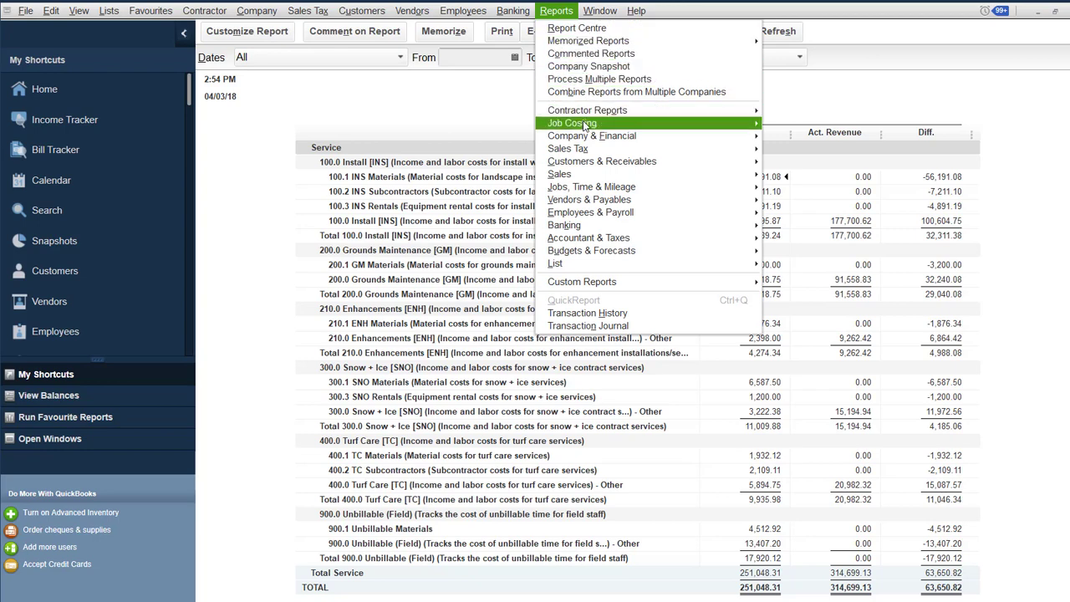
mouse_move(585, 126)
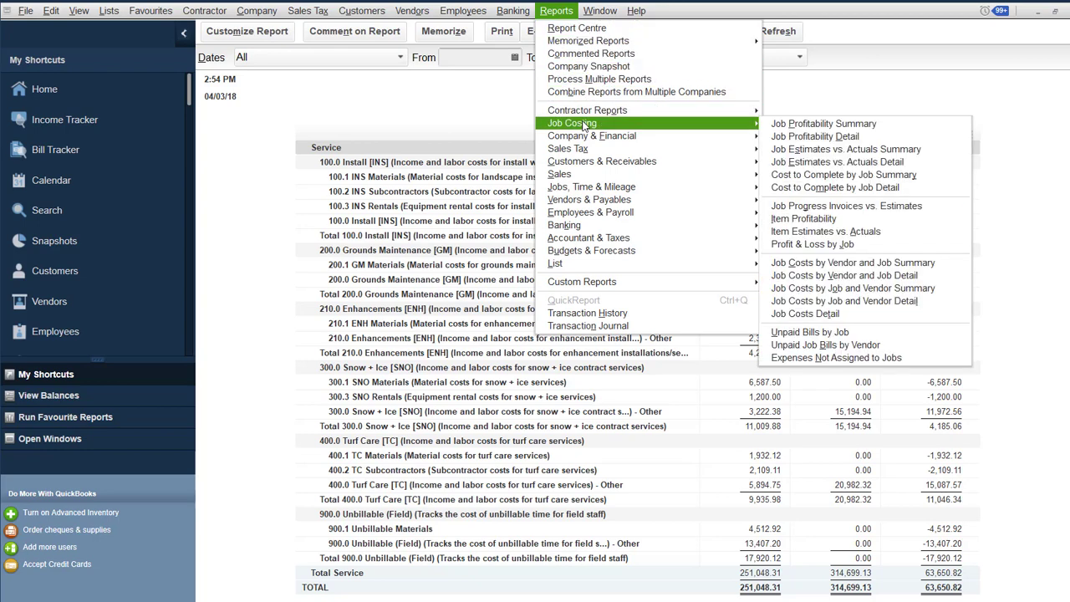
click(804, 138)
click(494, 46)
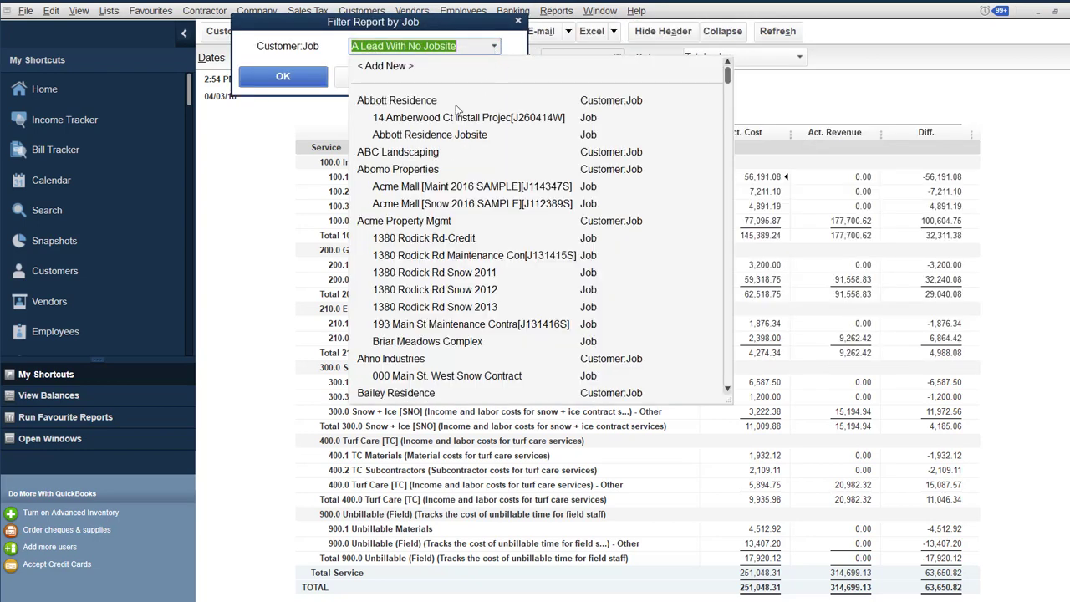
click(416, 220)
click(283, 76)
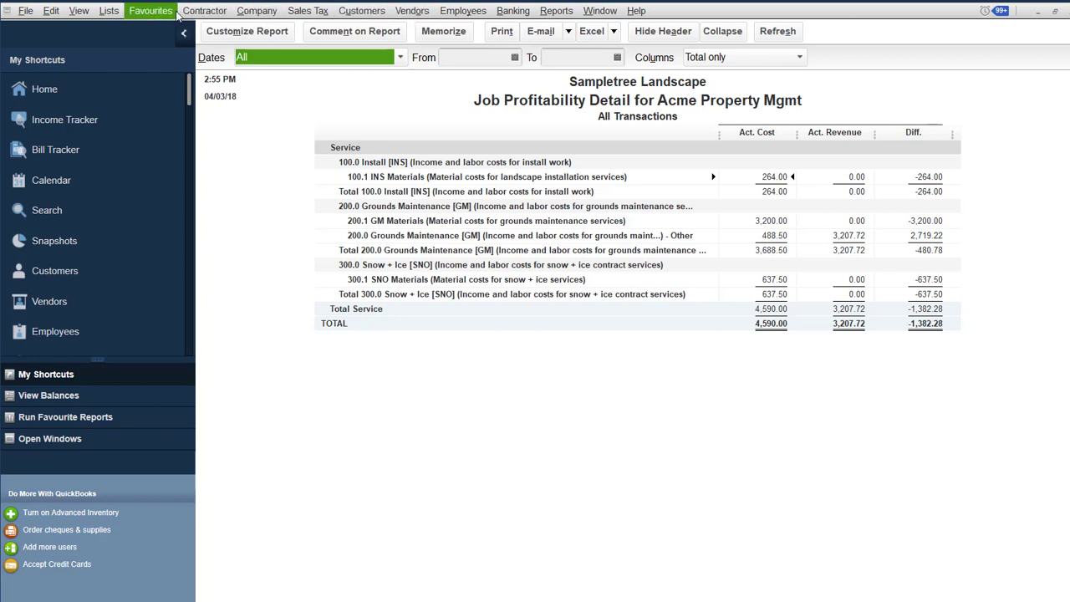
- Open the Item List and review the parent service items for Install, Grounds Maintenance, Enhancements and Snow + Ice
click(109, 11)
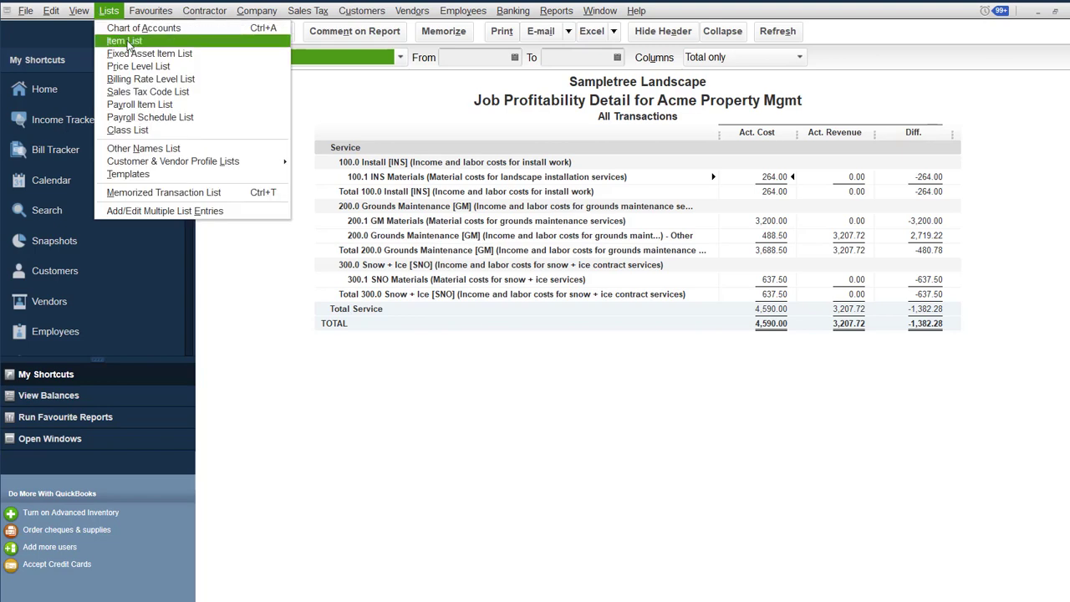
click(130, 39)
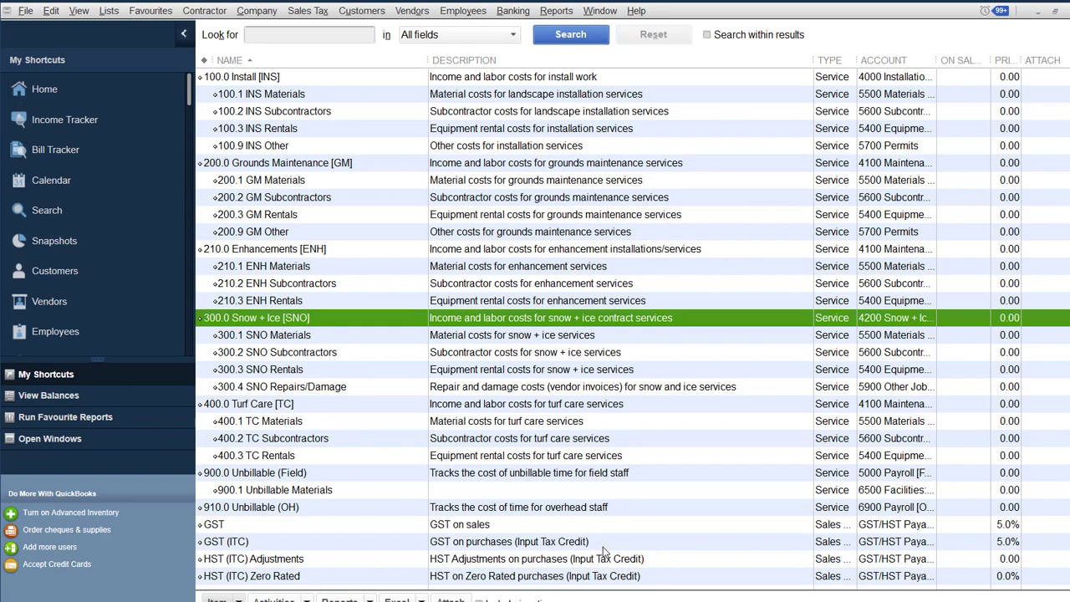
click(252, 77)
click(254, 163)
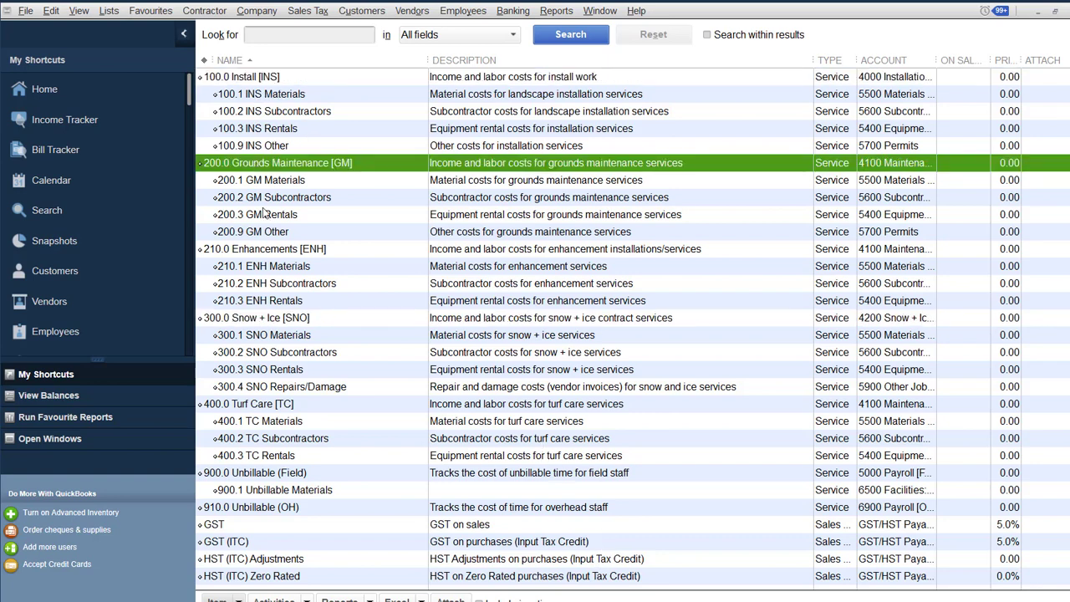
click(212, 78)
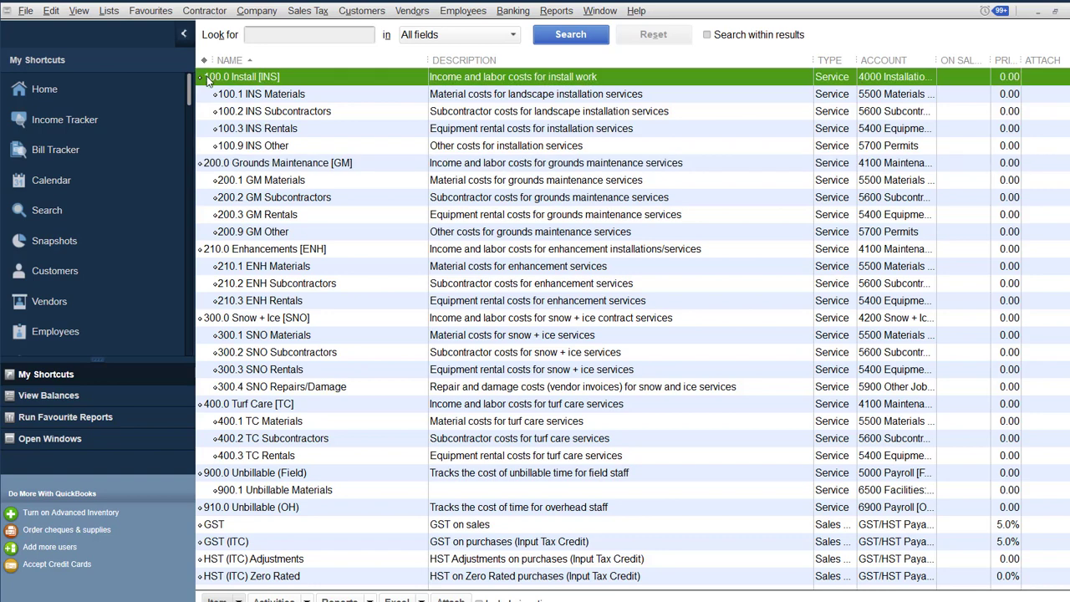
click(212, 164)
click(213, 249)
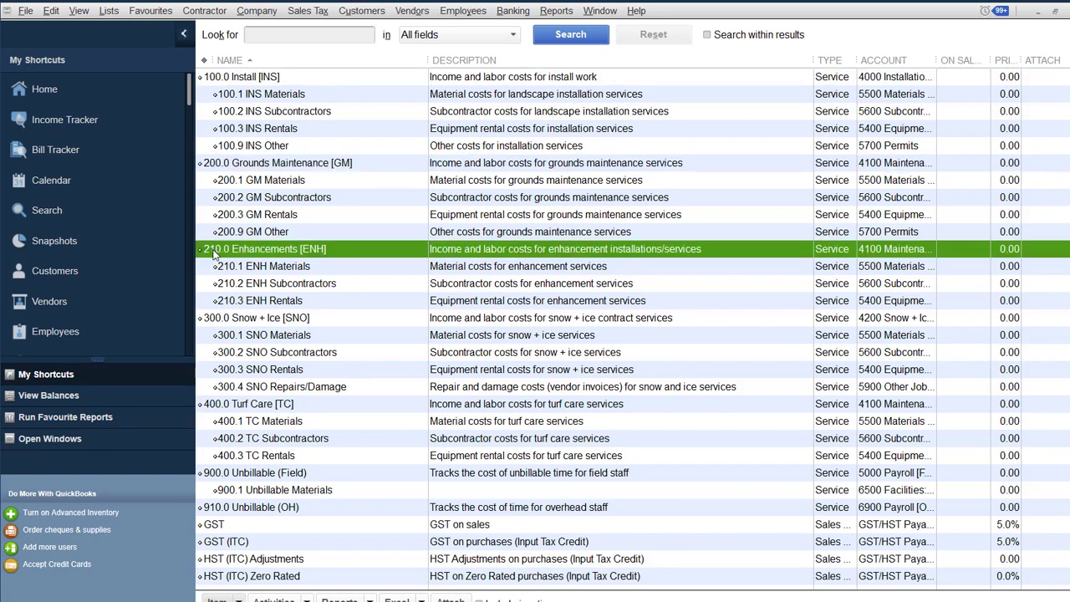
click(208, 321)
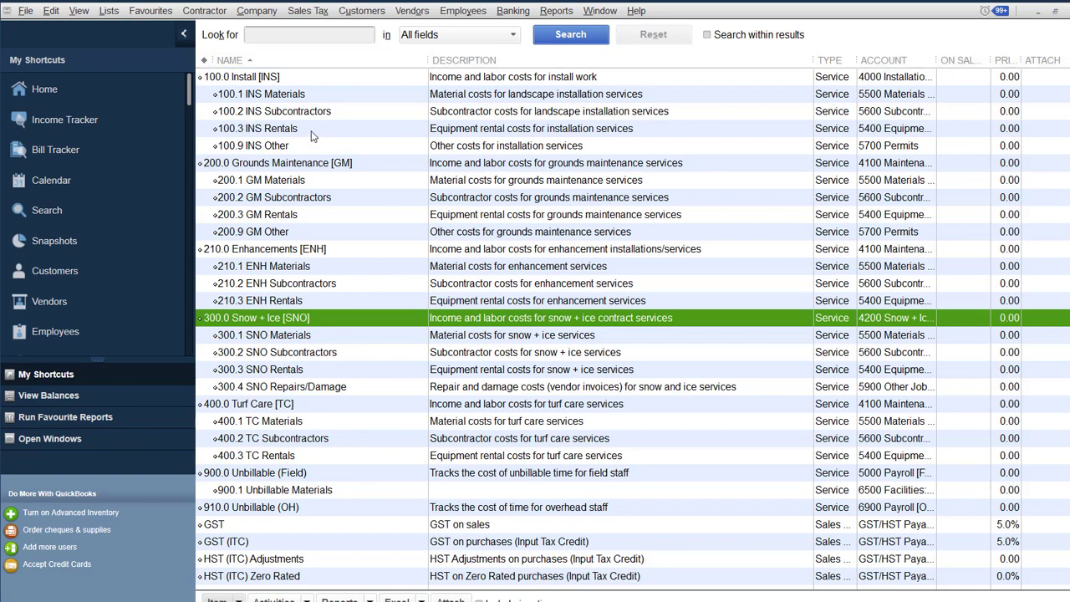
- Open the 100.0 Install [INS] item, check which income account it is linked to, and close it
click(261, 77)
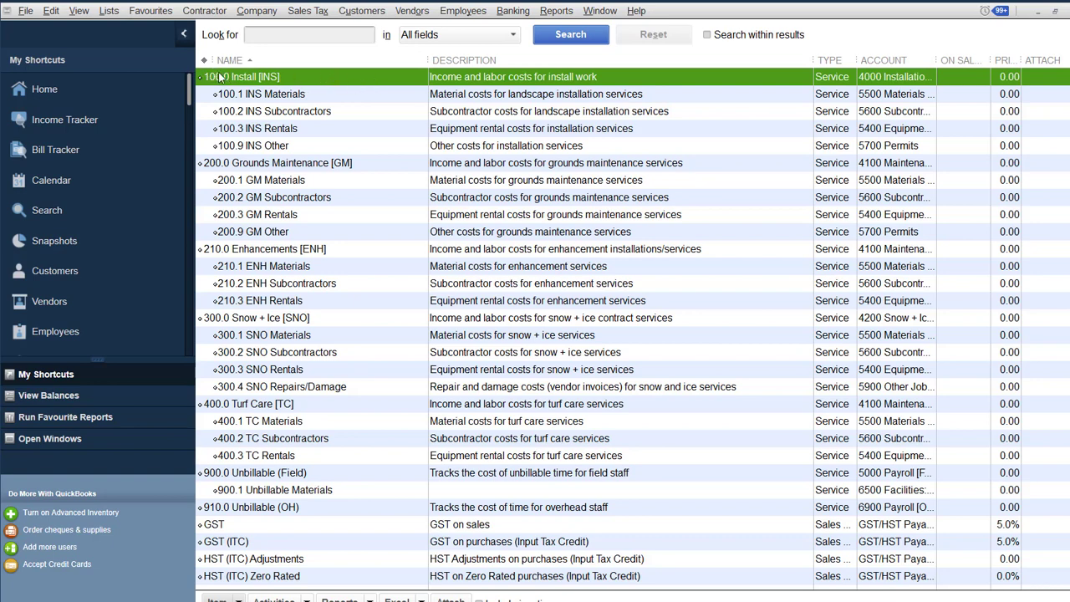
double_click(246, 77)
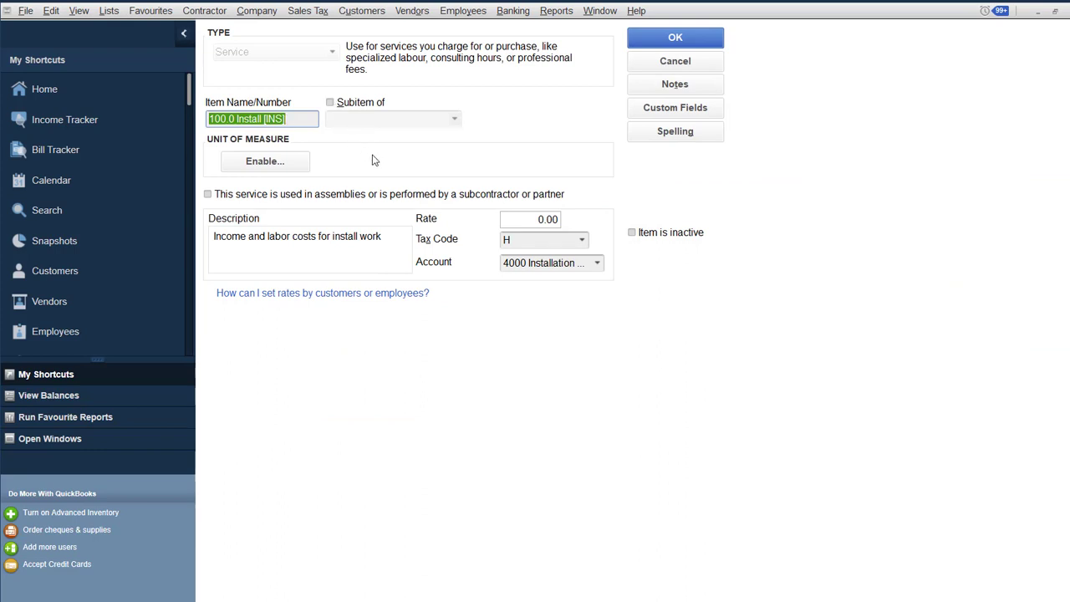
click(599, 264)
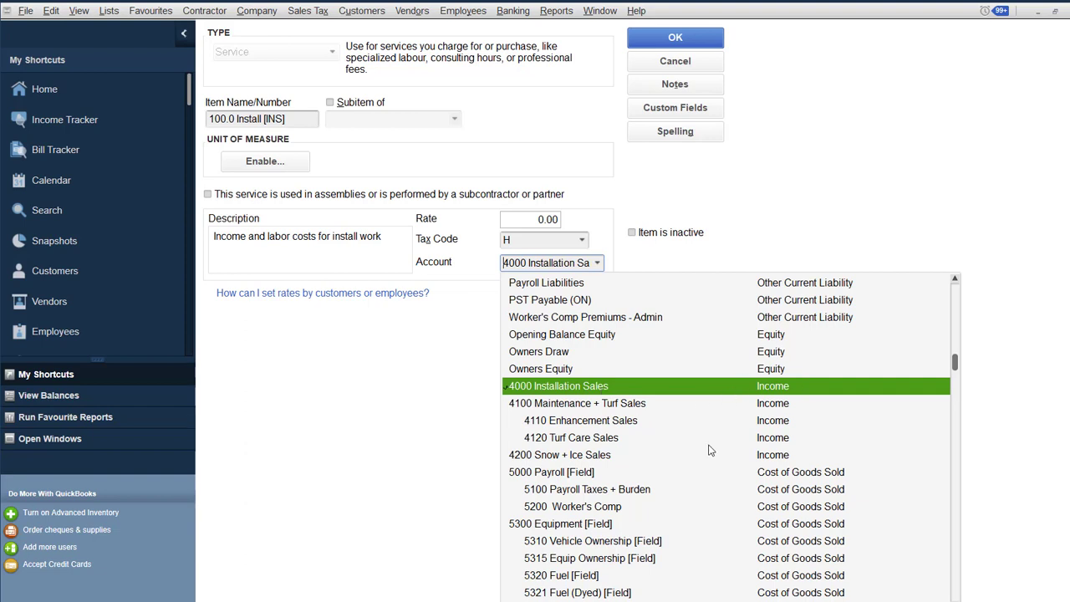
click(409, 458)
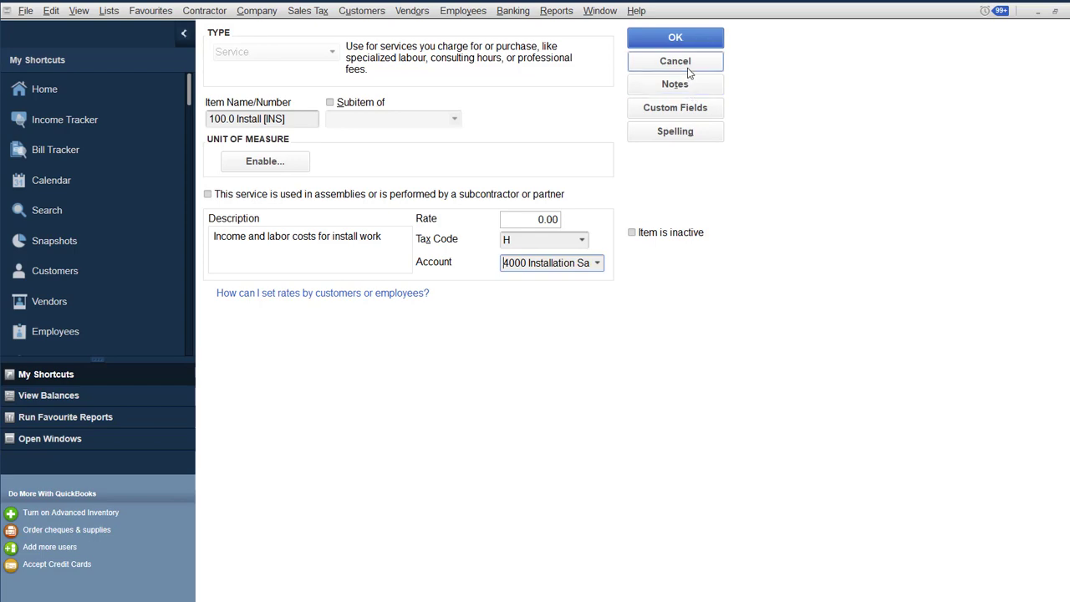
click(674, 37)
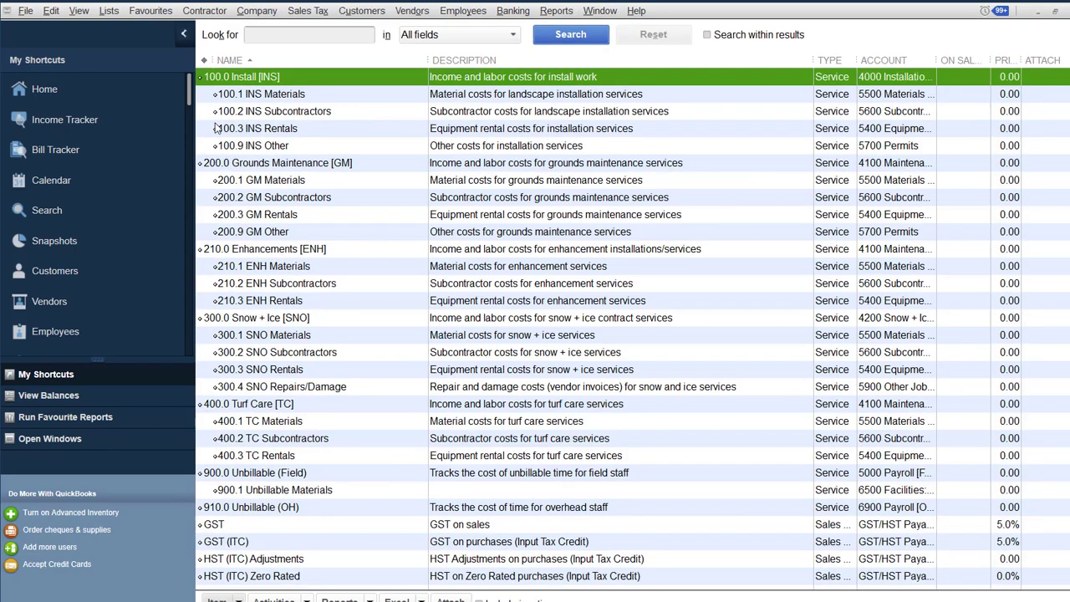
- Look over the Install subitems and inspect the parent item and account assigned to 100.1 INS Materials
click(270, 95)
click(280, 111)
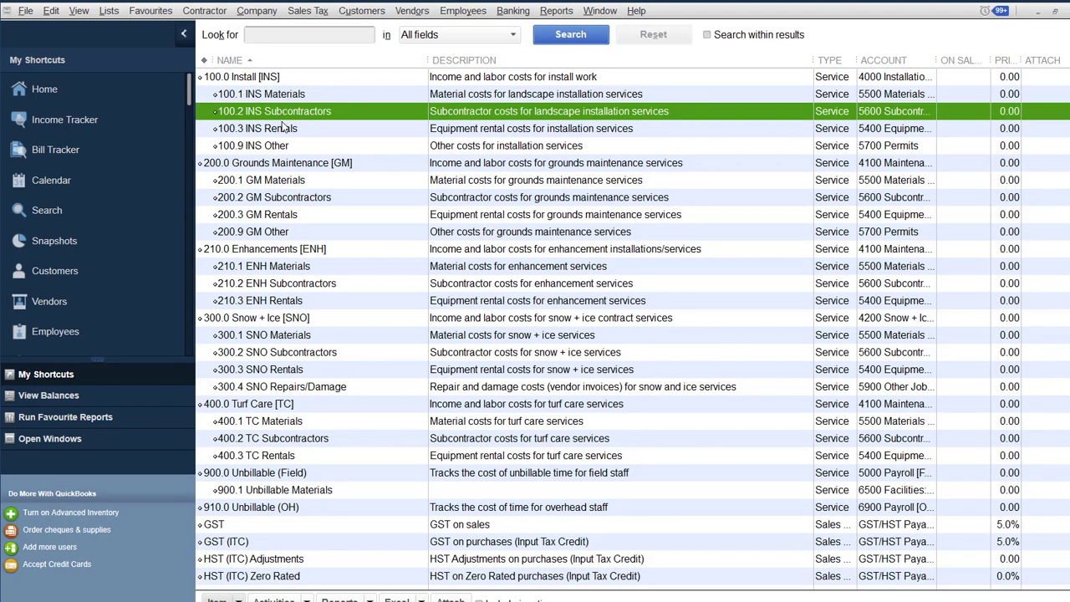
click(283, 127)
double_click(293, 95)
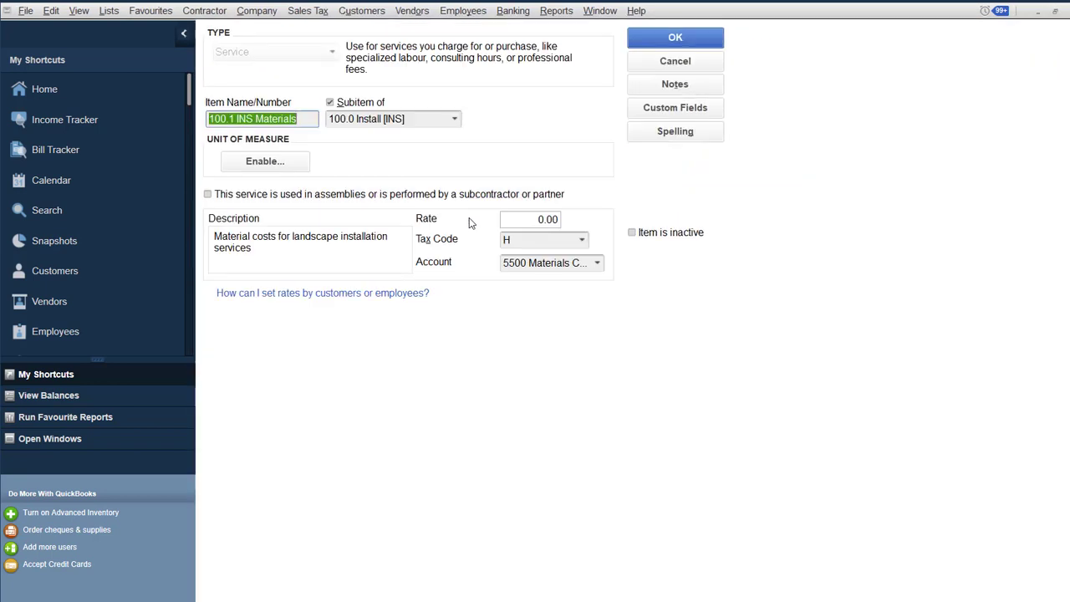
triple_click(306, 121)
click(455, 119)
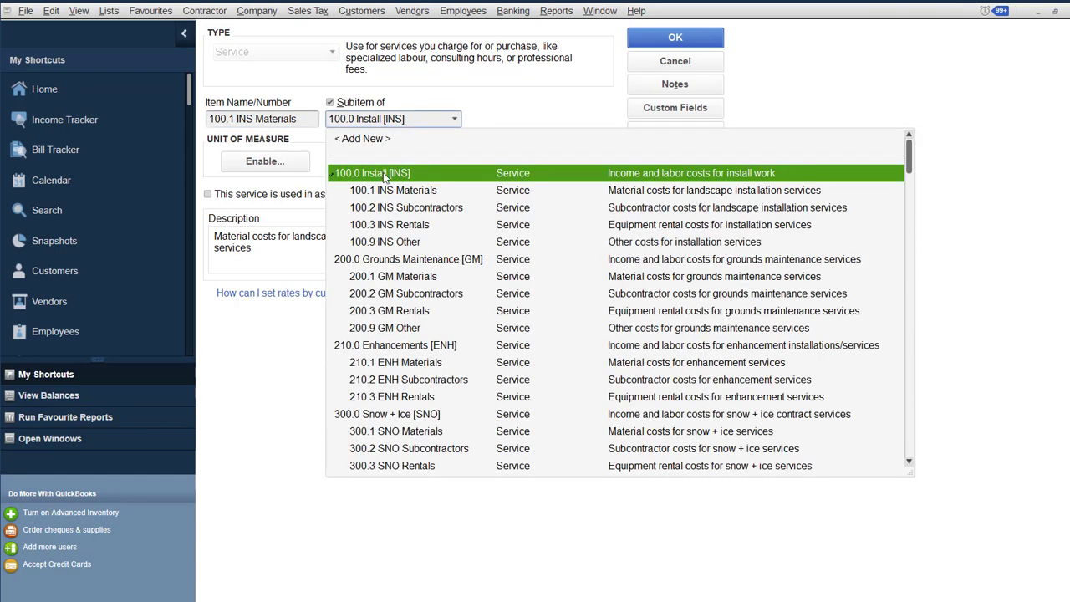
click(512, 110)
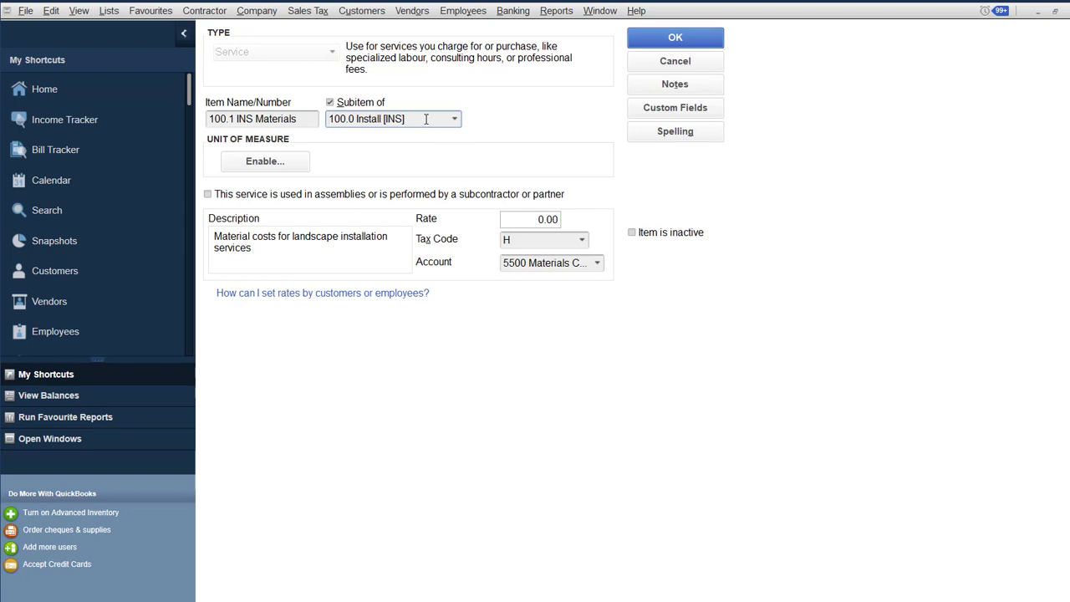
click(598, 264)
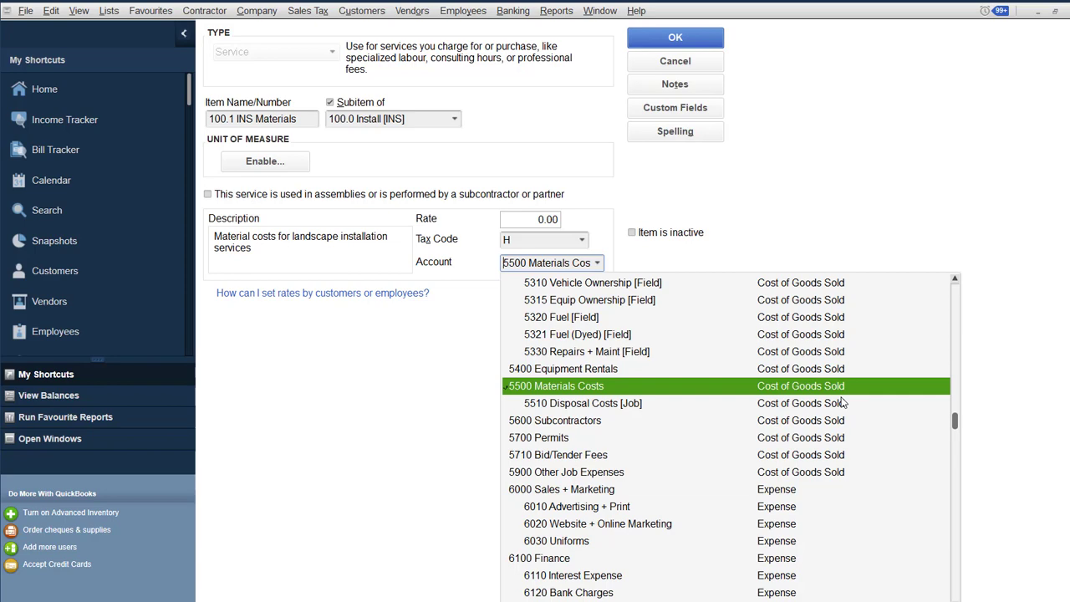
click(675, 38)
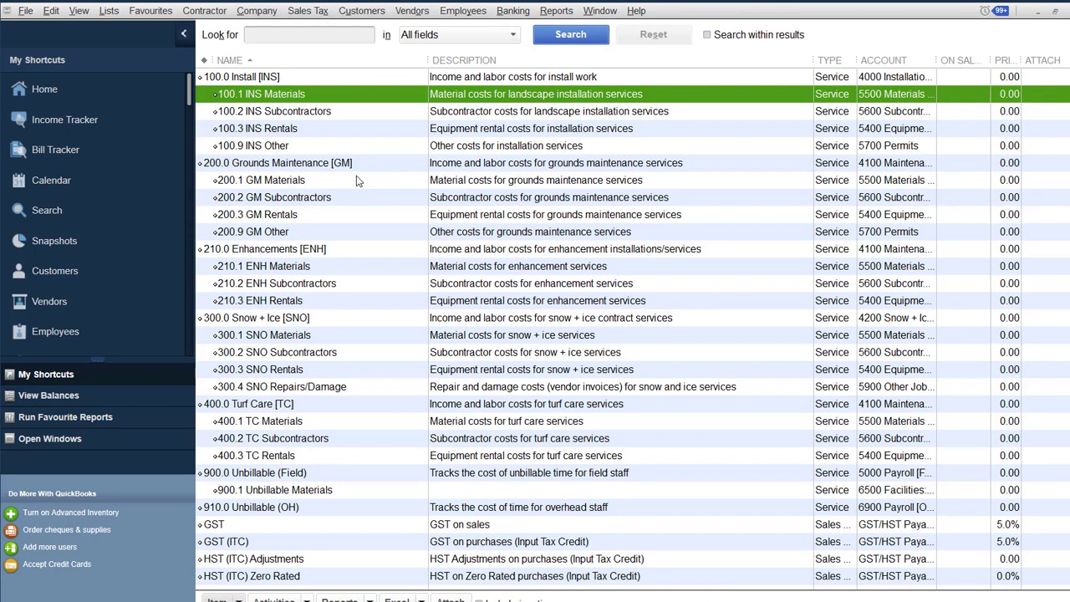
- Open the 100.2 INS Subcontractors item, check its linked account, and close it without changes
double_click(301, 114)
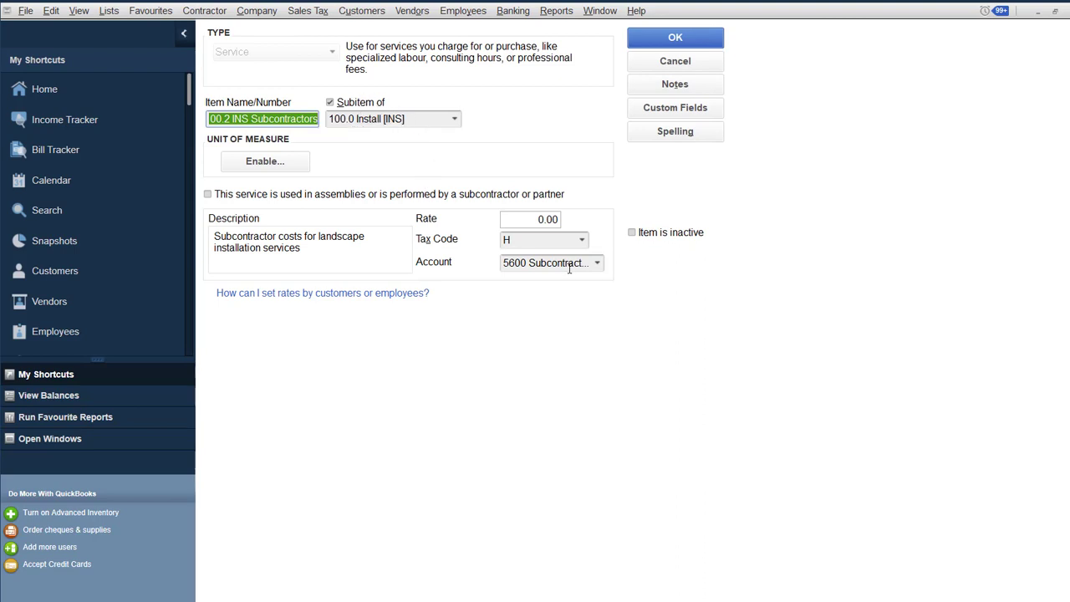
click(596, 266)
click(599, 264)
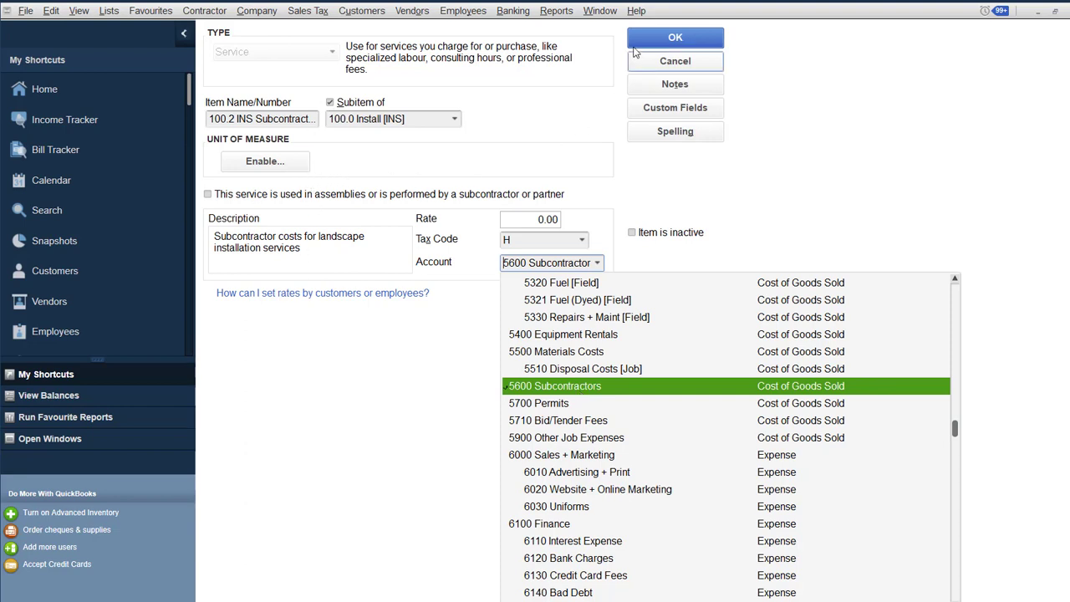
click(665, 68)
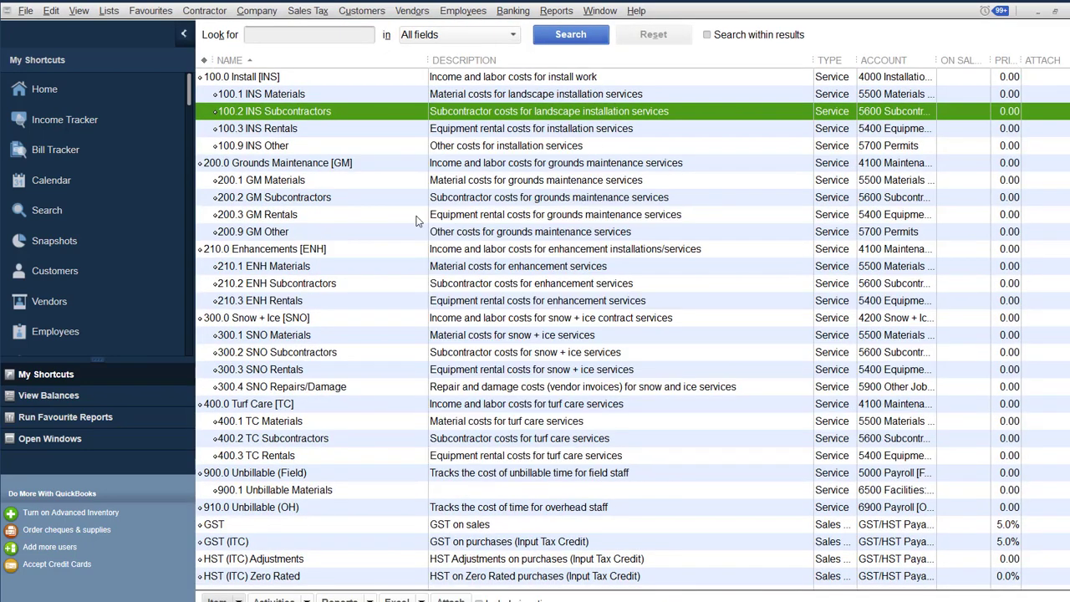
- Compare the Subcontractors subitems across the service groups, and the Materials subitems of Grounds Maintenance and Install
click(299, 201)
click(306, 285)
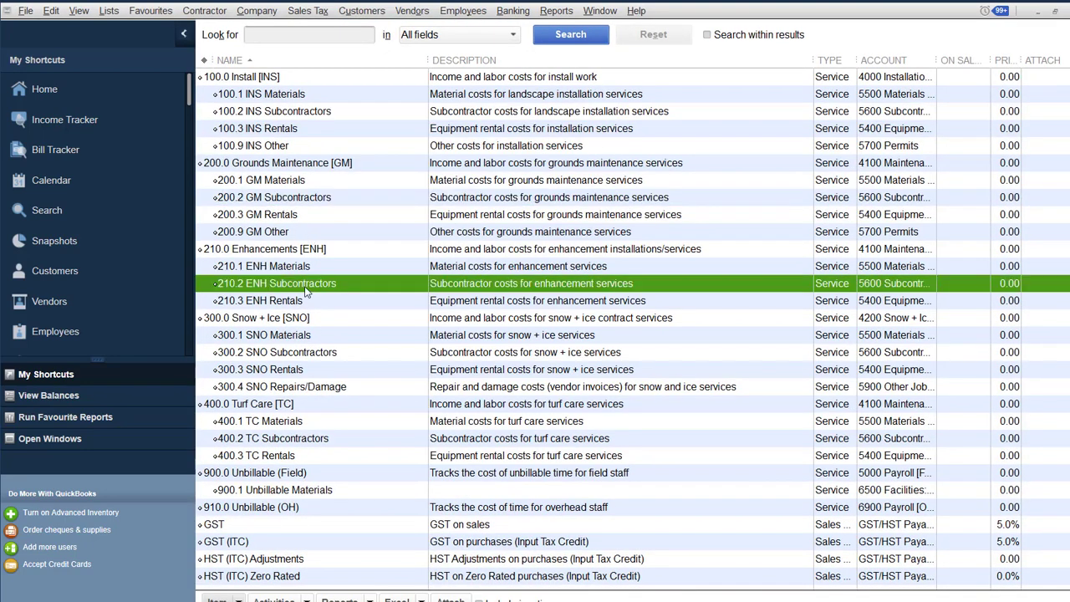
click(319, 356)
click(331, 441)
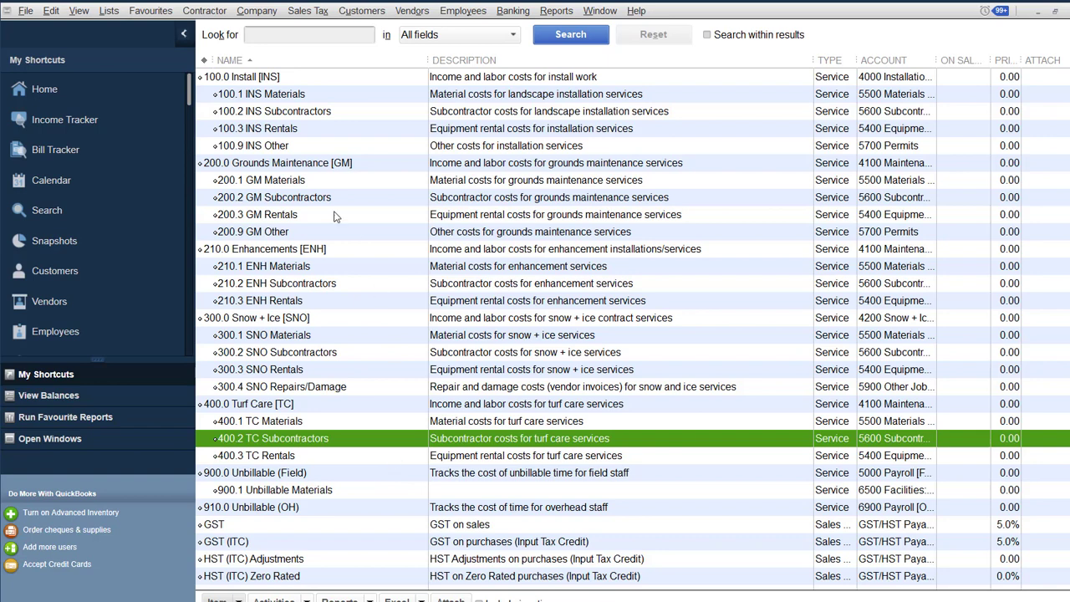
click(297, 185)
click(303, 100)
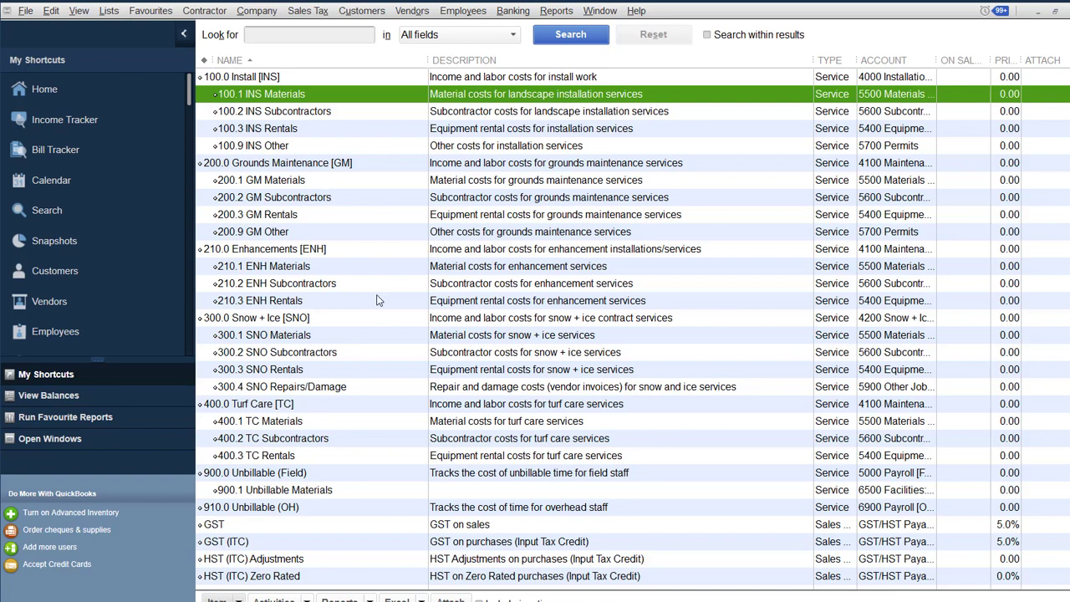
- Check the accounts of 900.0 Unbillable (Field) and 900.1 Unbillable Materials without changing them, and select 100.0 Install [INS] in the list
double_click(279, 474)
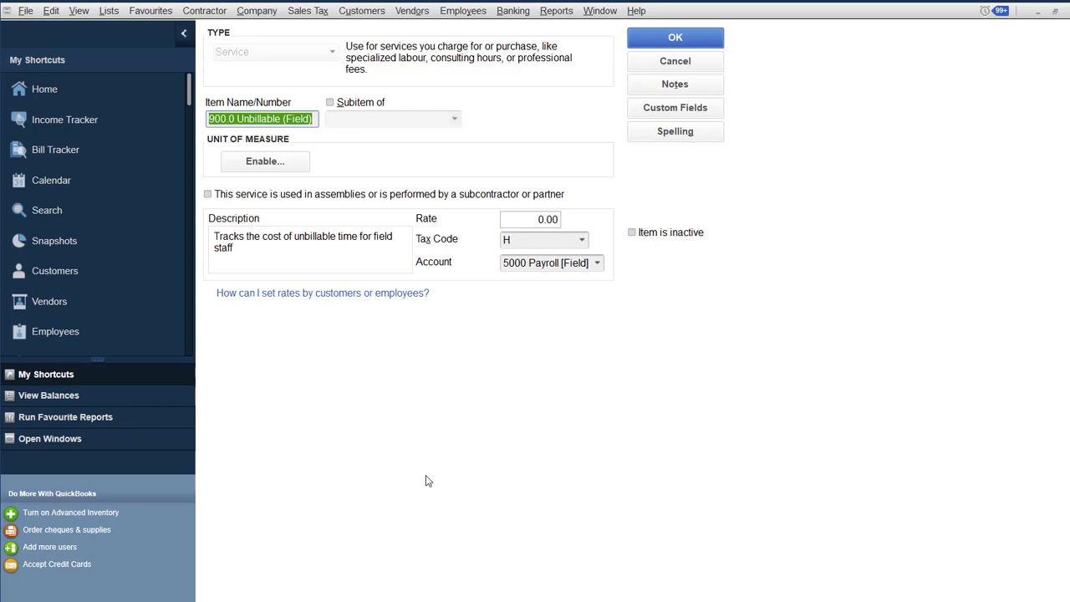
click(708, 62)
double_click(358, 494)
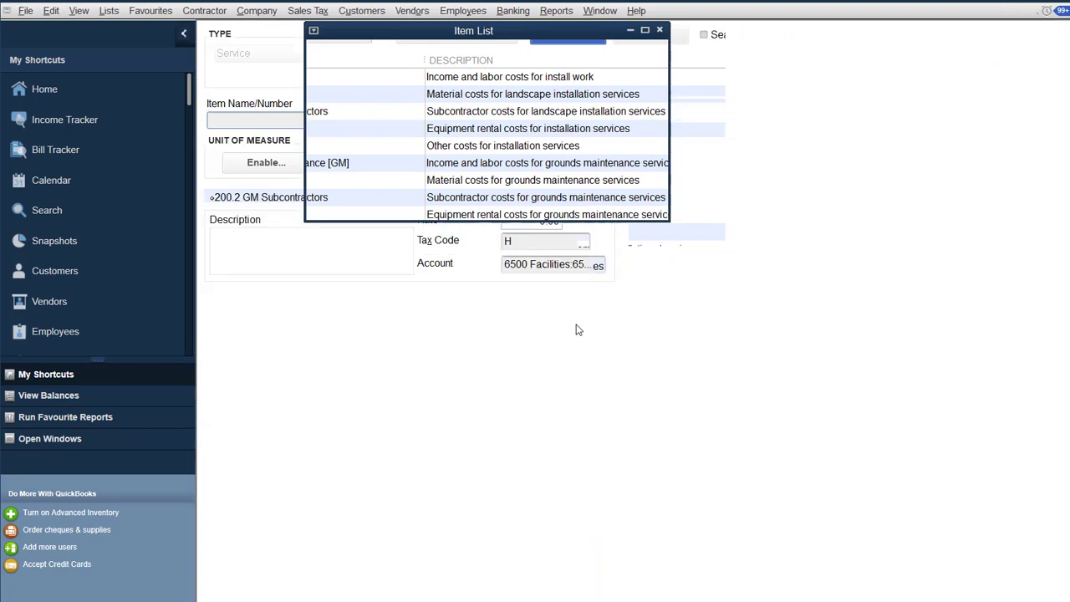
click(599, 264)
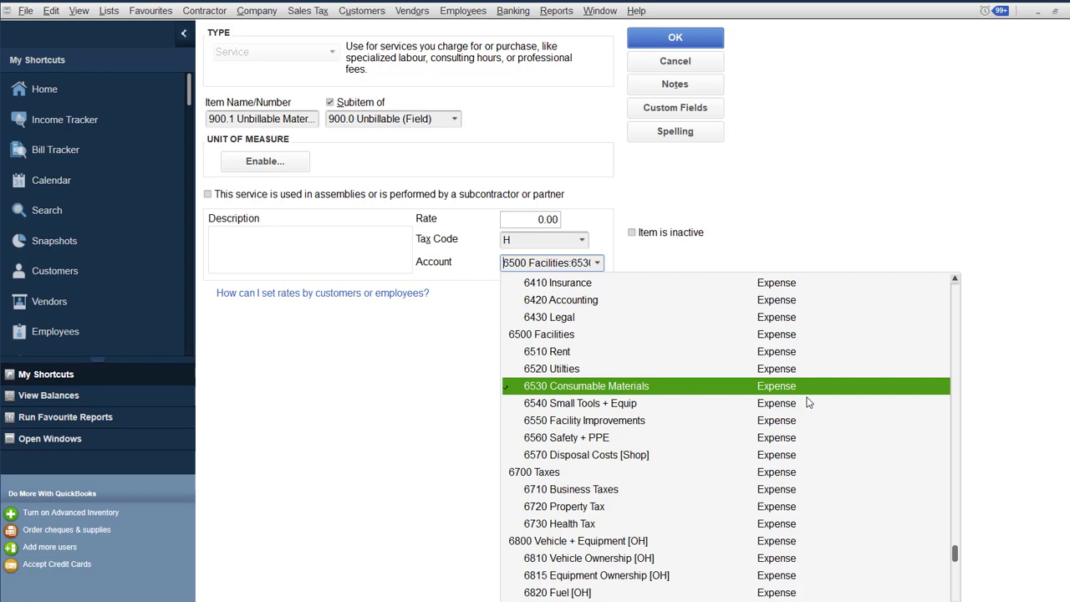
click(674, 61)
click(675, 61)
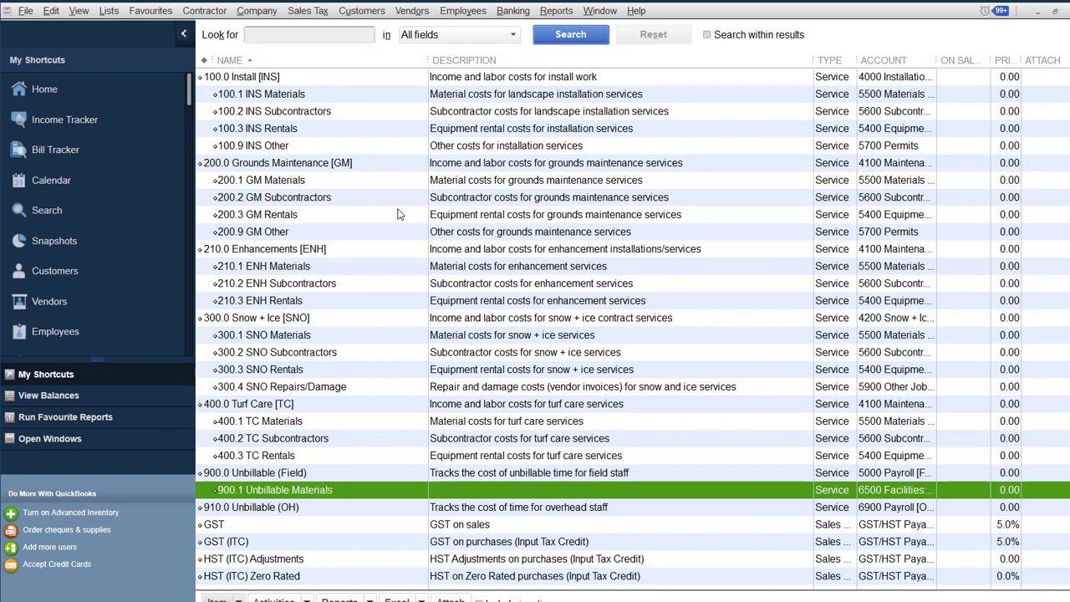
click(259, 81)
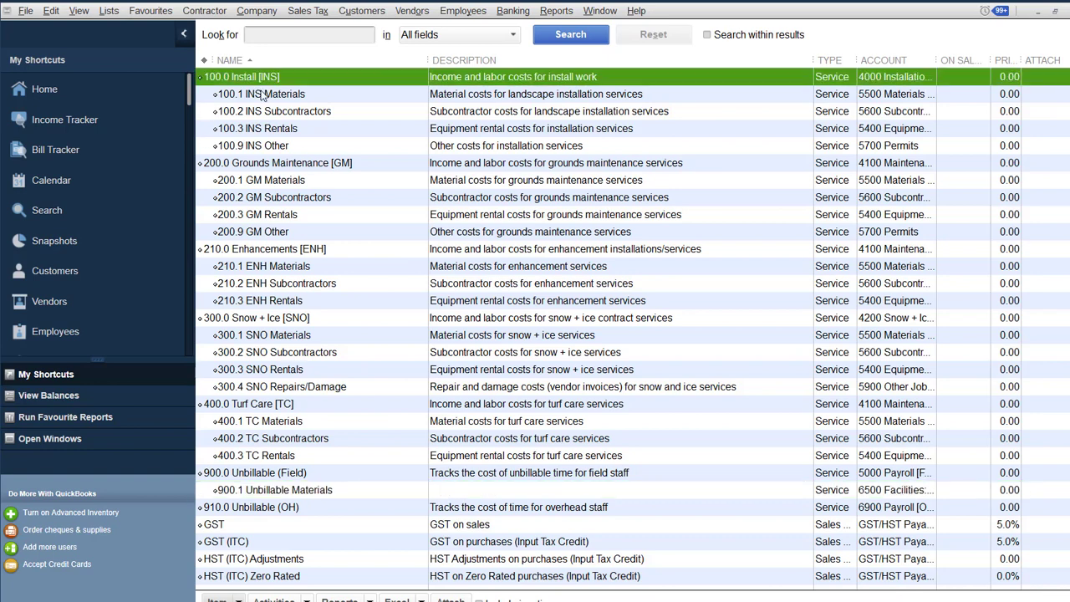
- Point out the parent service items 200.0 Grounds Maintenance, 210.0 Enhancements and 100.0 Install in the item list
click(266, 164)
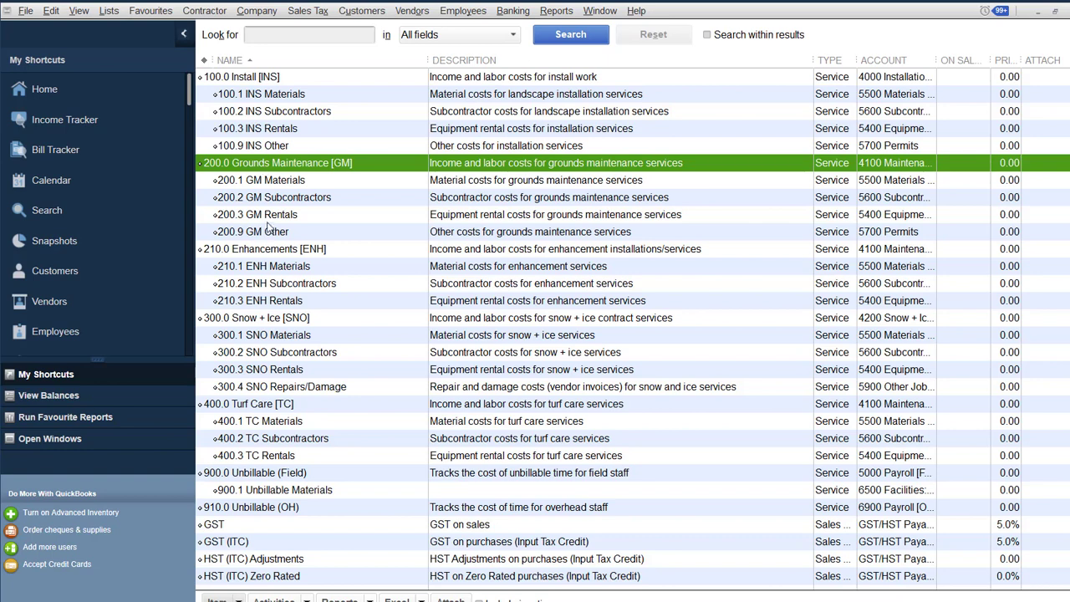
click(259, 248)
click(258, 80)
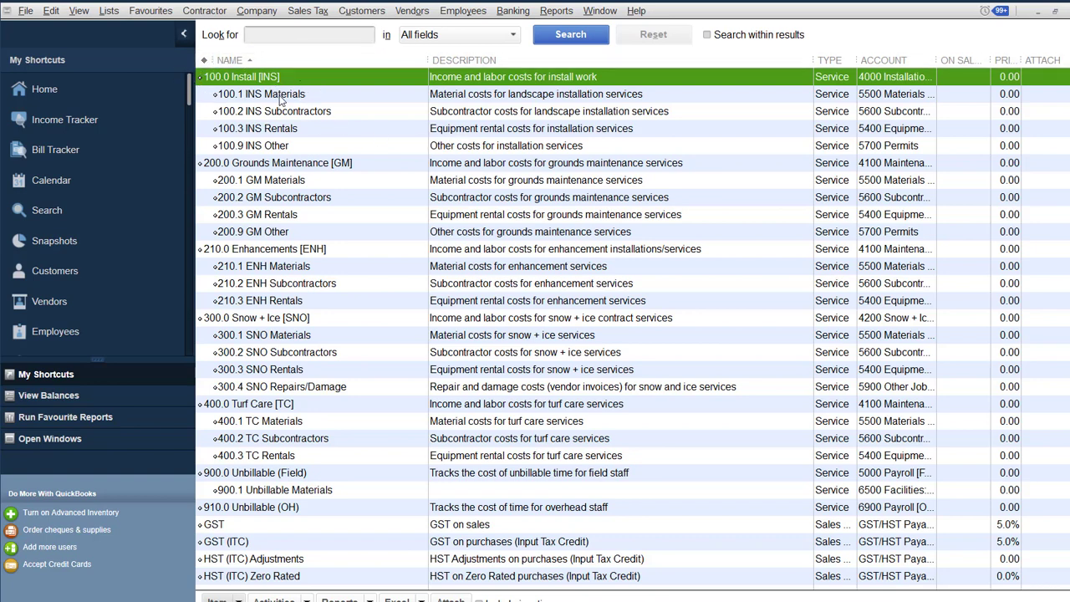
- Run the Item Profitability job costing report and examine the actual cost and revenue of 100.0 Install [INS] - Other
click(556, 12)
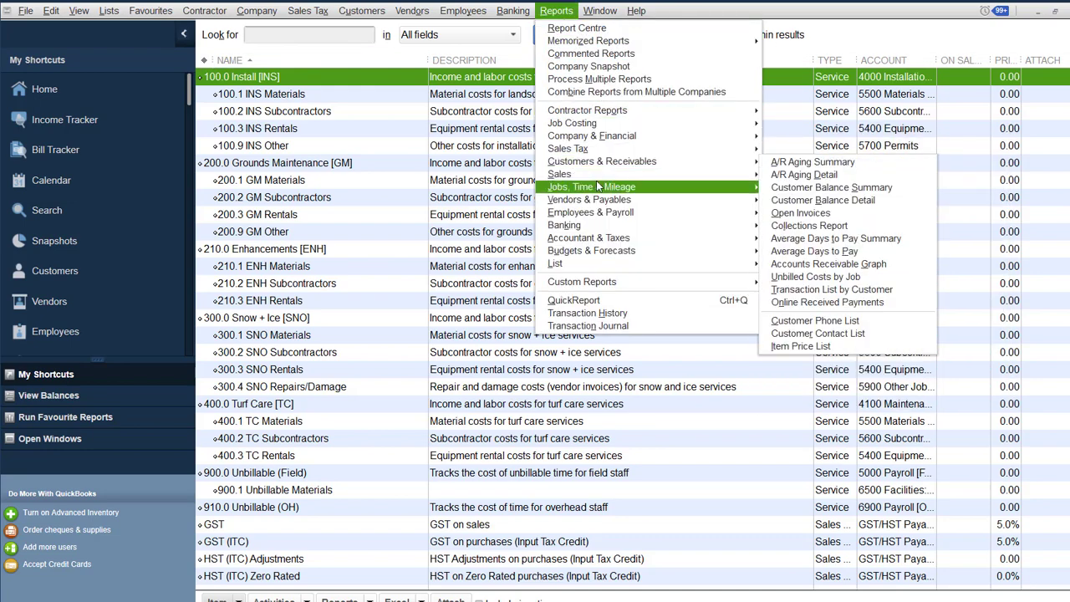
mouse_move(595, 126)
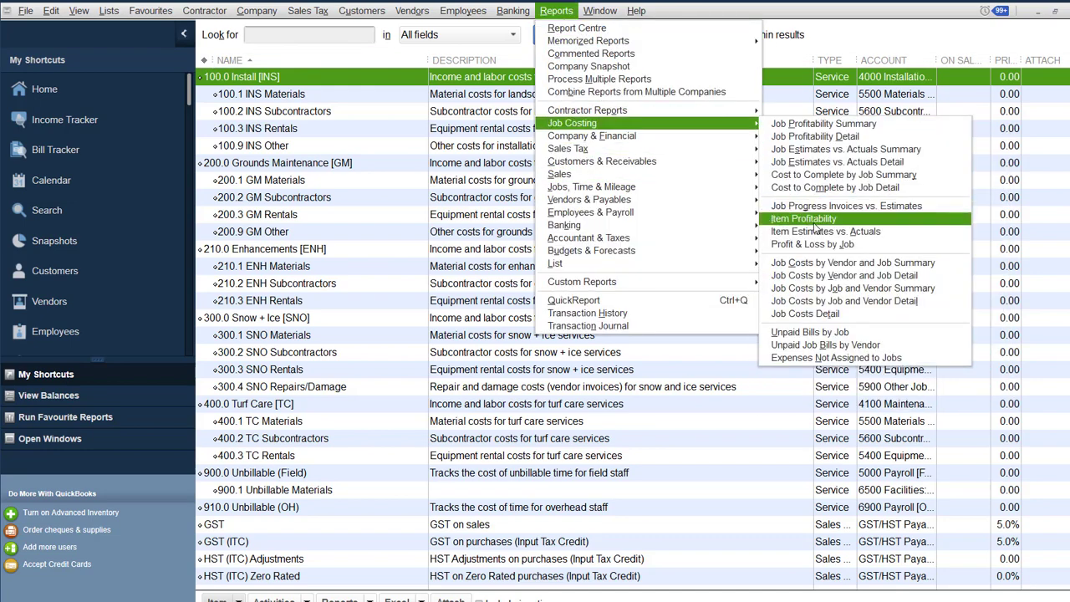
click(802, 219)
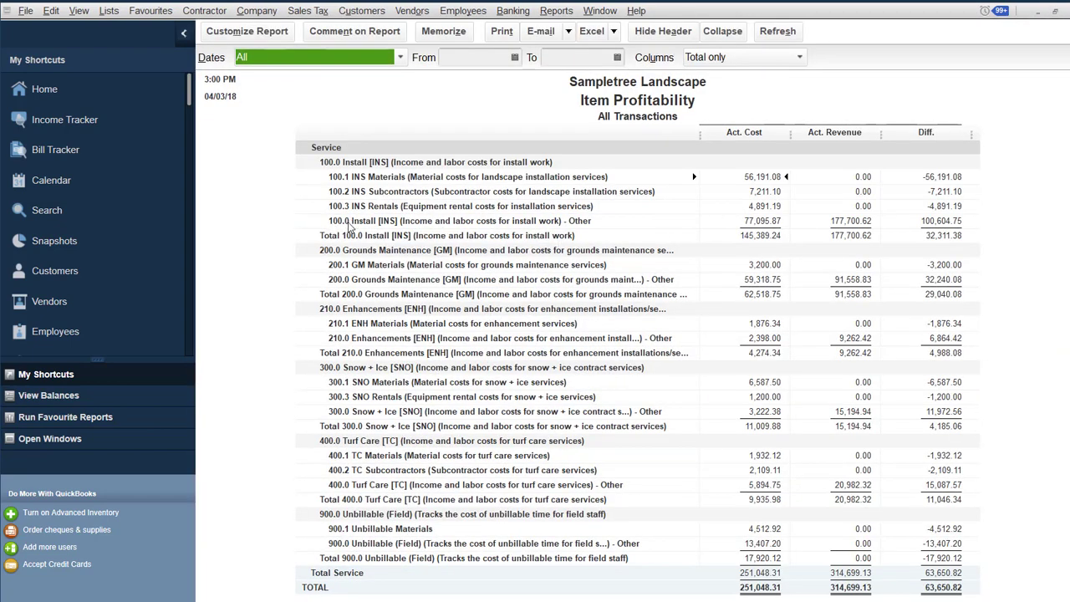
click(759, 224)
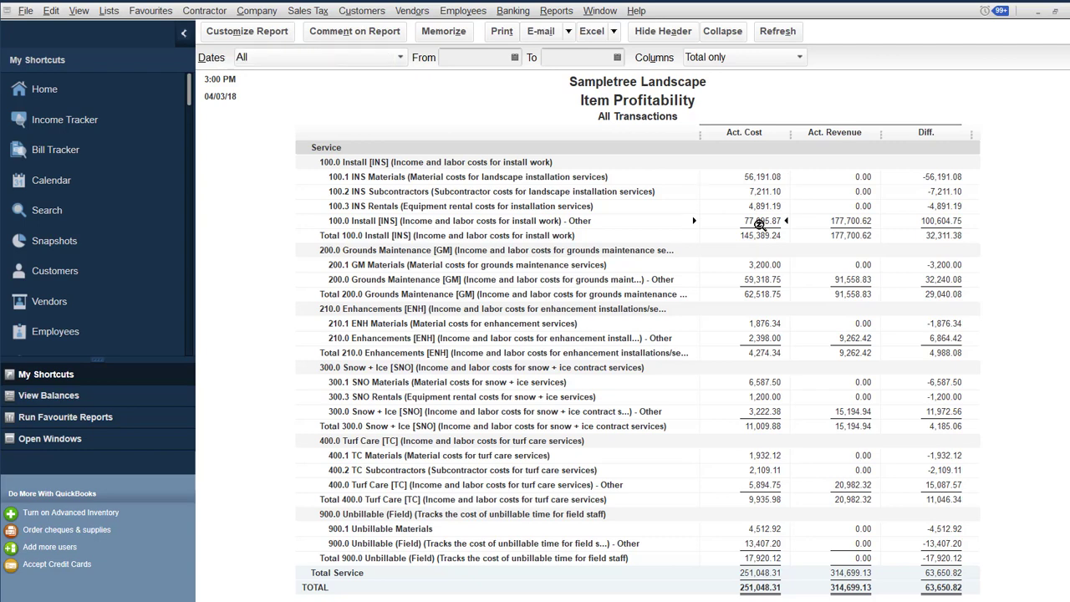
click(854, 222)
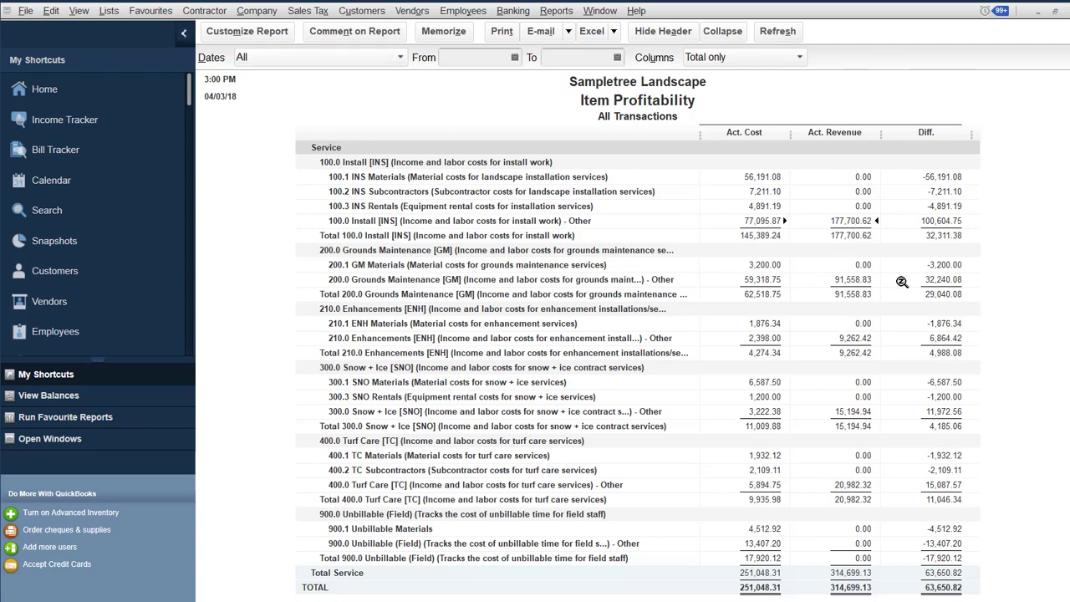
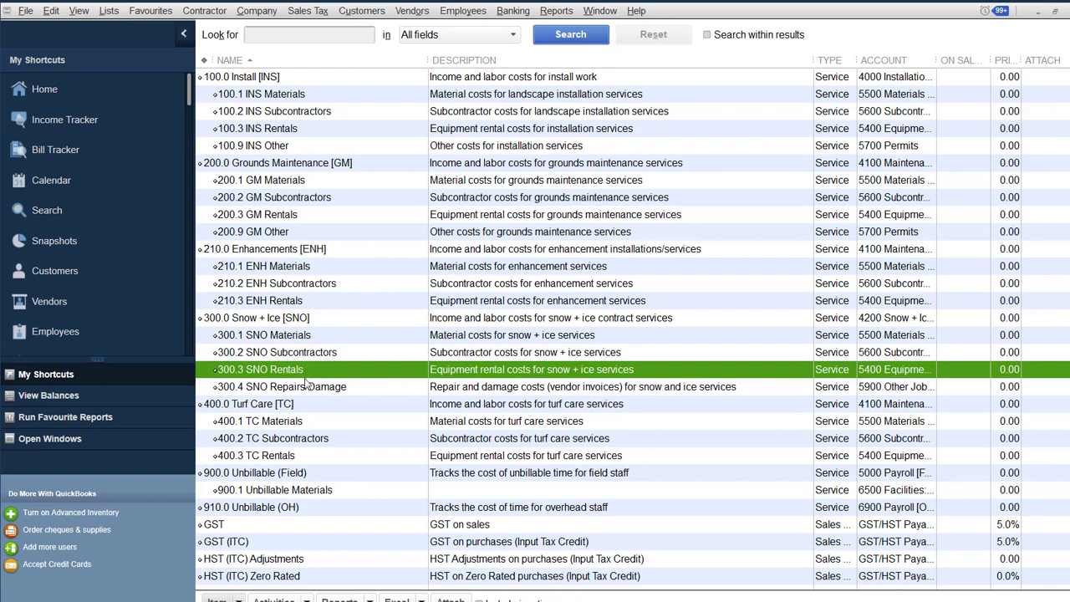
- Select 300.4 SNO Repairs/Damage and widen the Account column to show the full account names
click(311, 388)
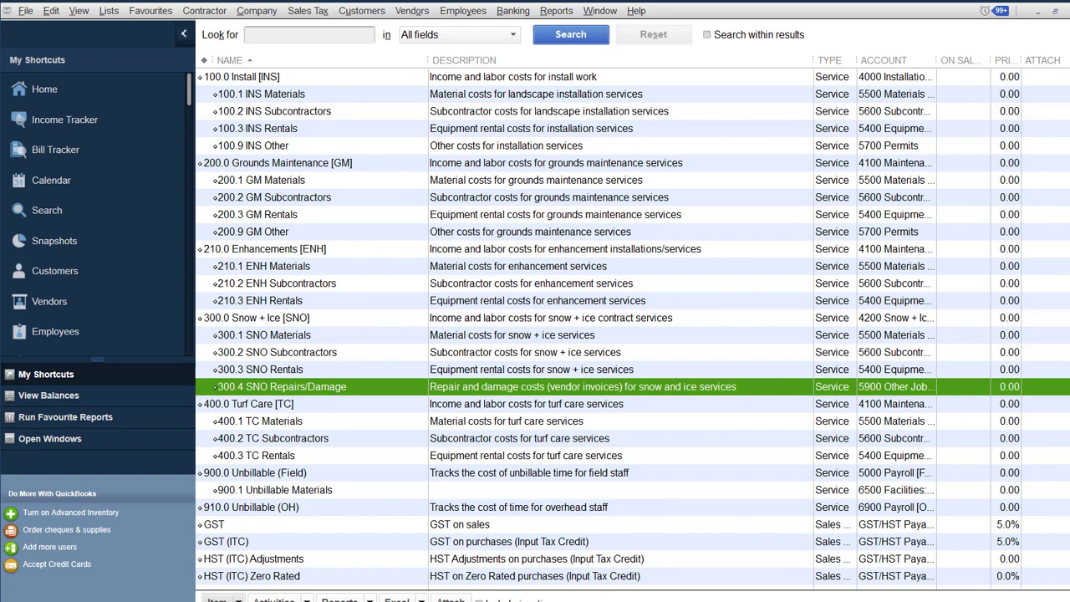
drag(937, 60, 982, 65)
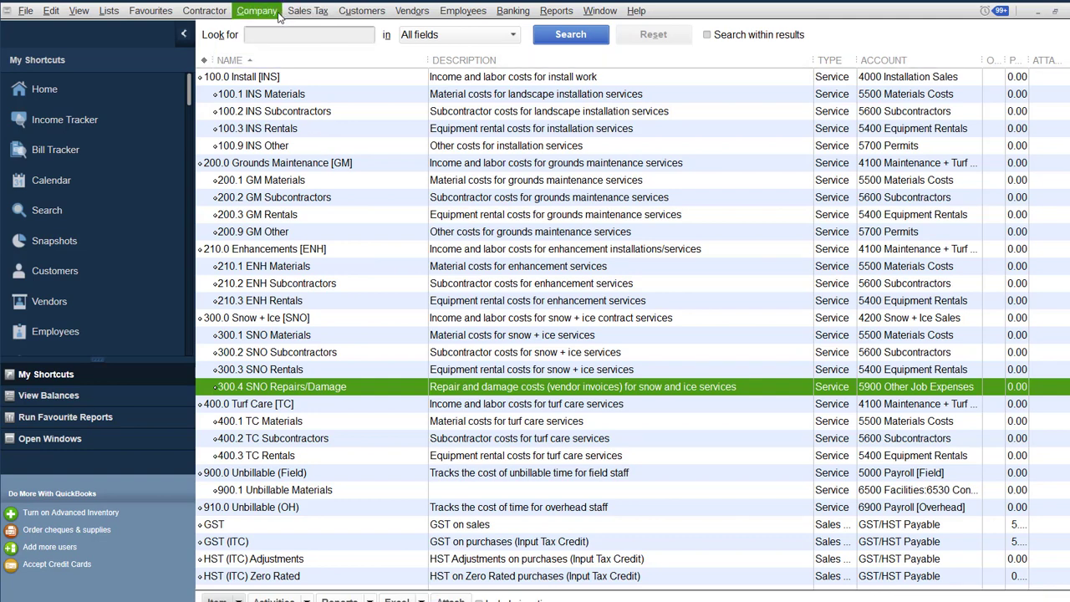
- Start a new vendor bill and set its vendor to Woodrow Supplies
click(412, 10)
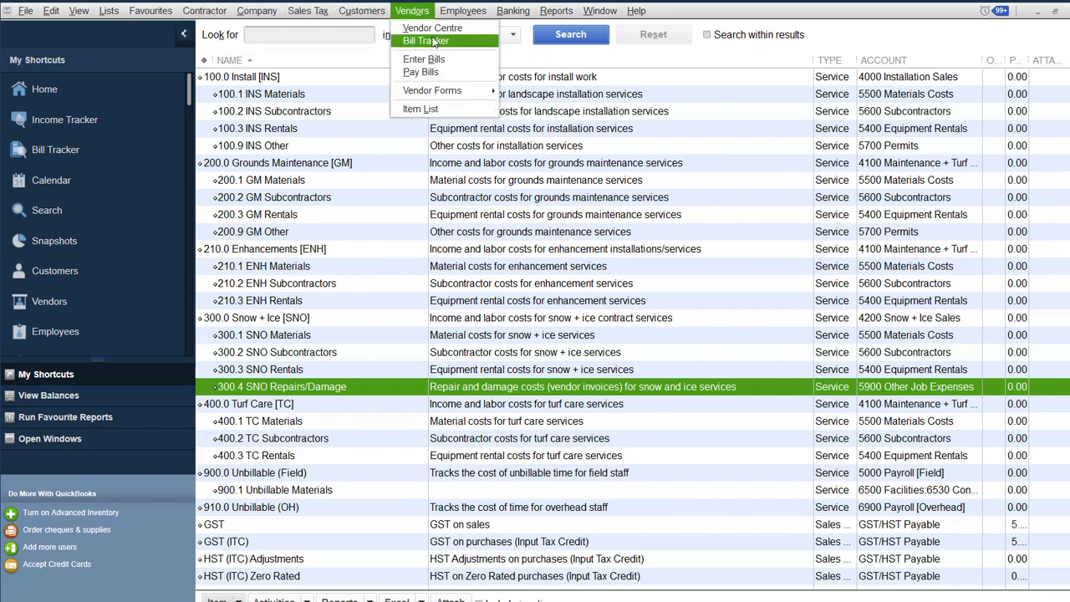
click(424, 57)
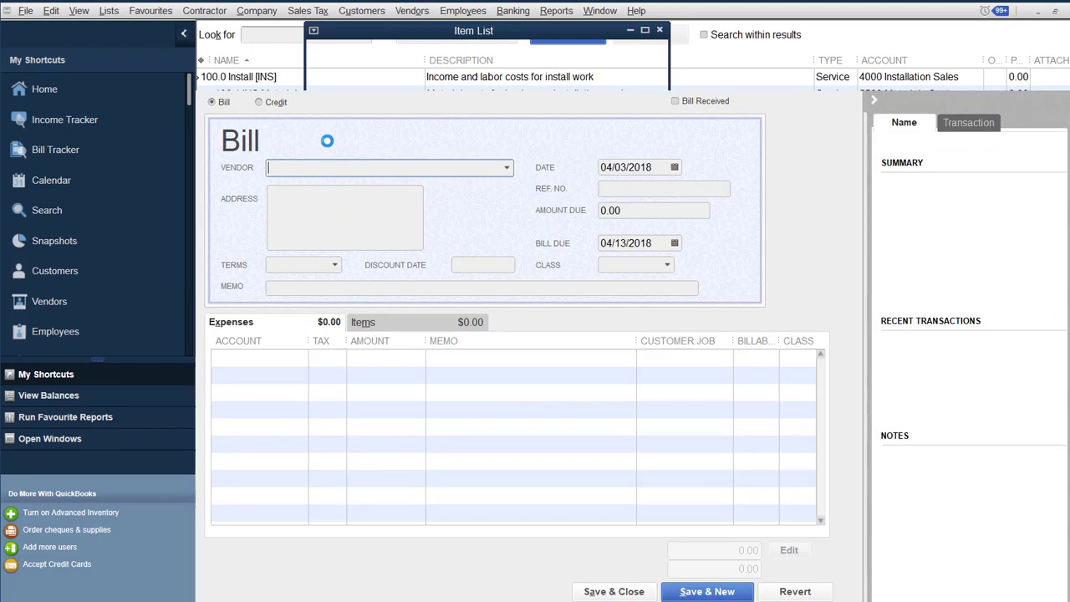
text(ood)
key(BackSpace)
key(BackSpace)
key(BackSpace)
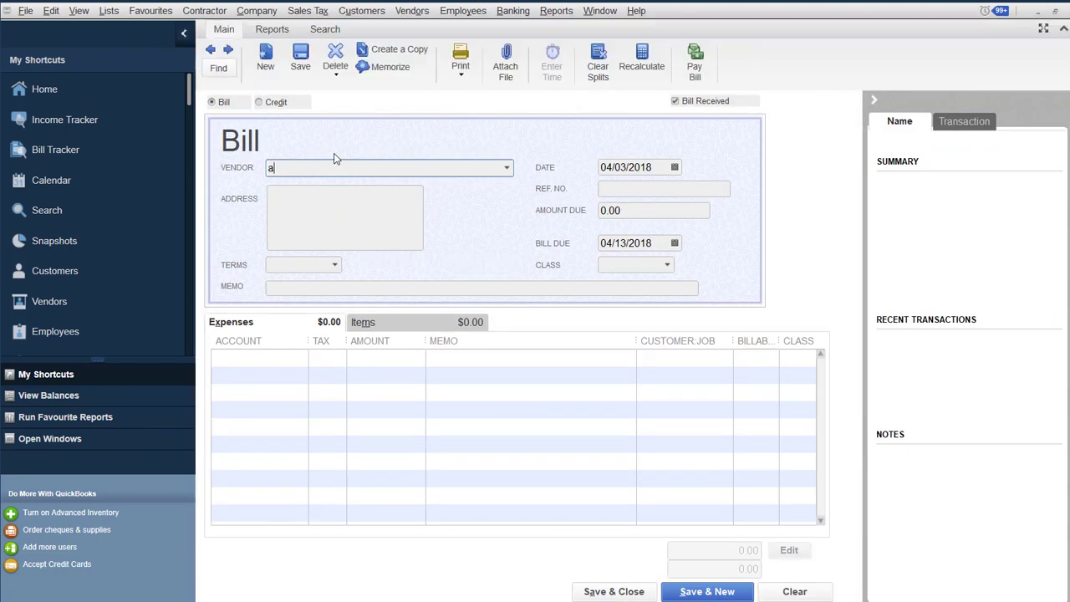
text(Woodrow Supplies)
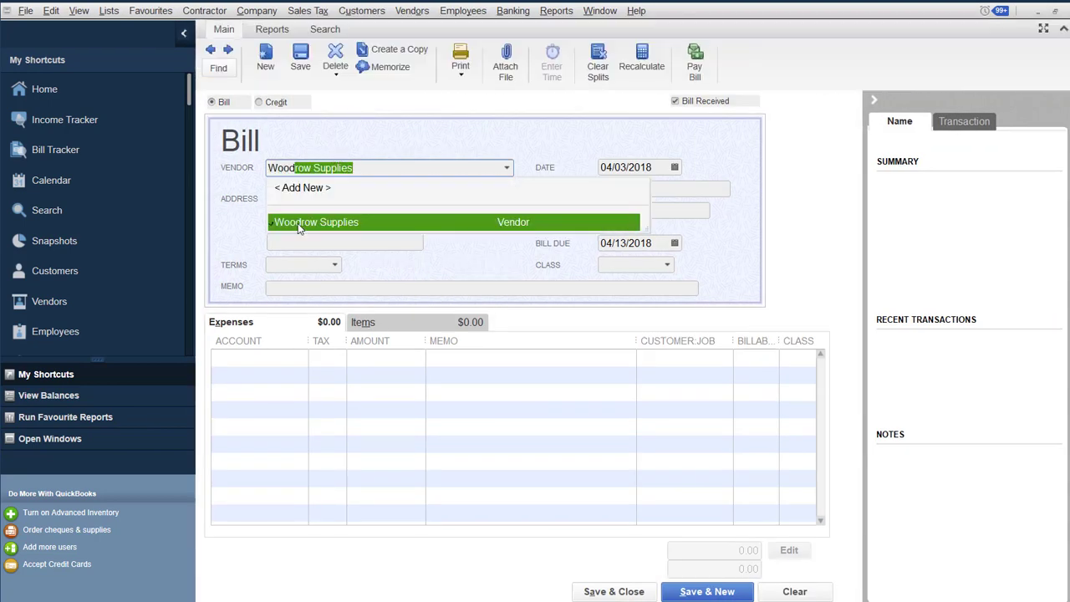
click(298, 226)
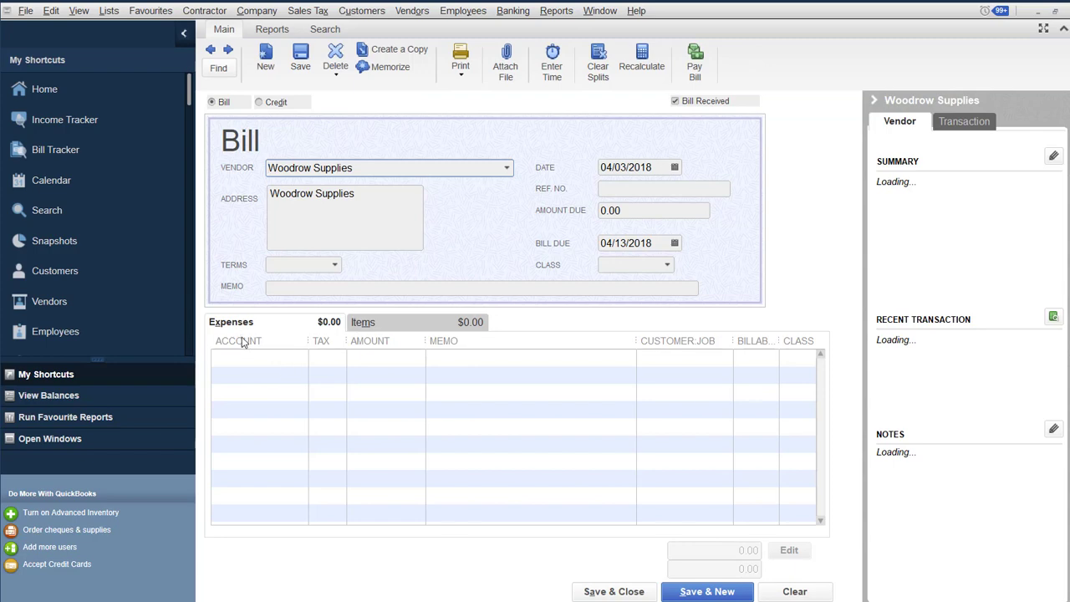
- Add an item line for 100.1 INS Materials to the bill, widen the Item column, and describe the line as Gravel
click(396, 323)
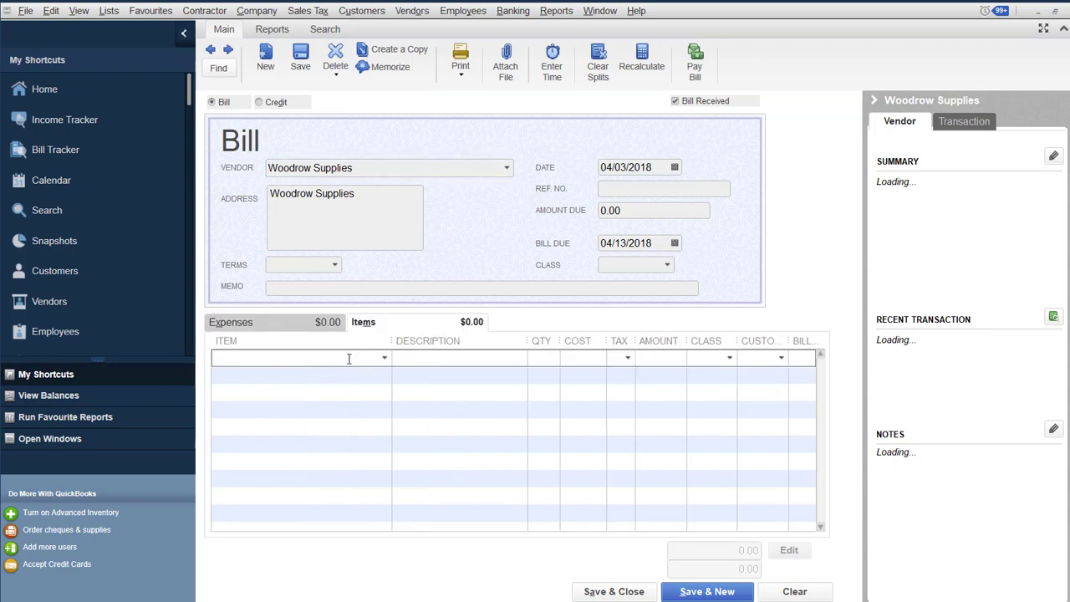
text(100.0 Install [INS)
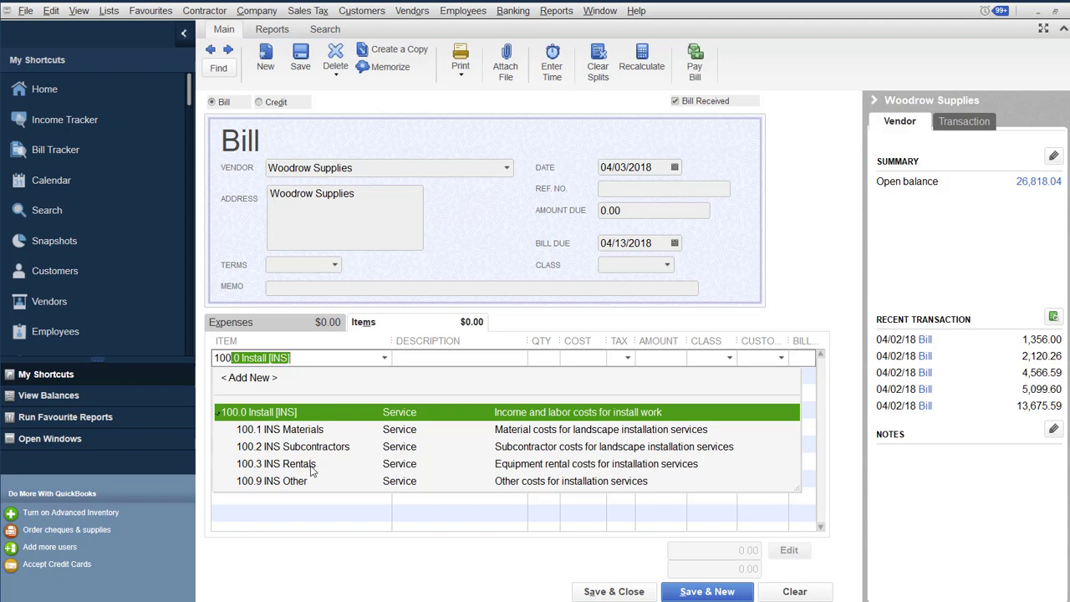
click(314, 428)
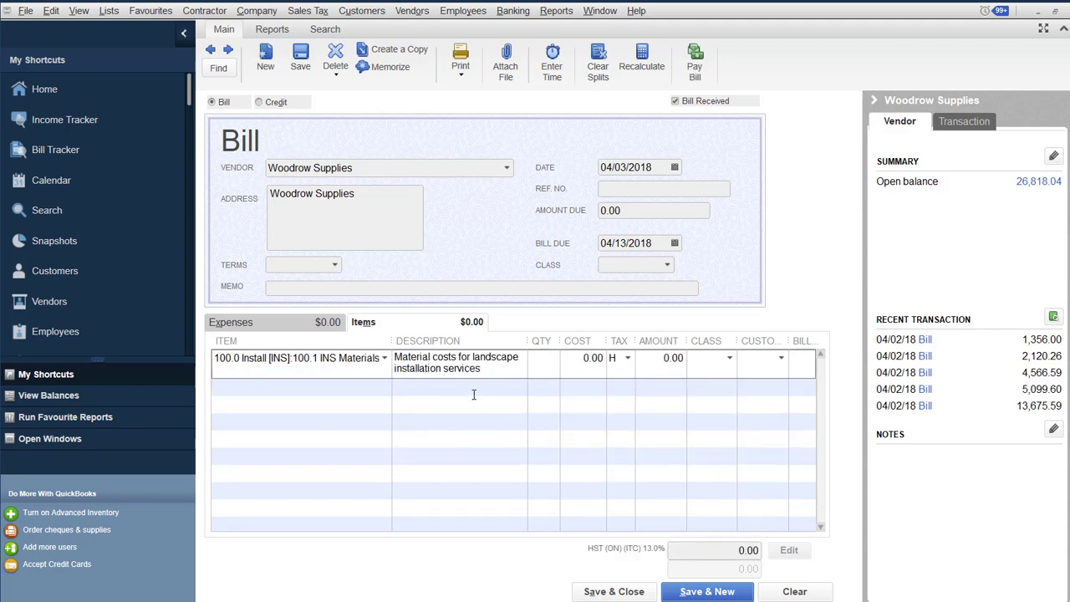
drag(391, 341, 414, 341)
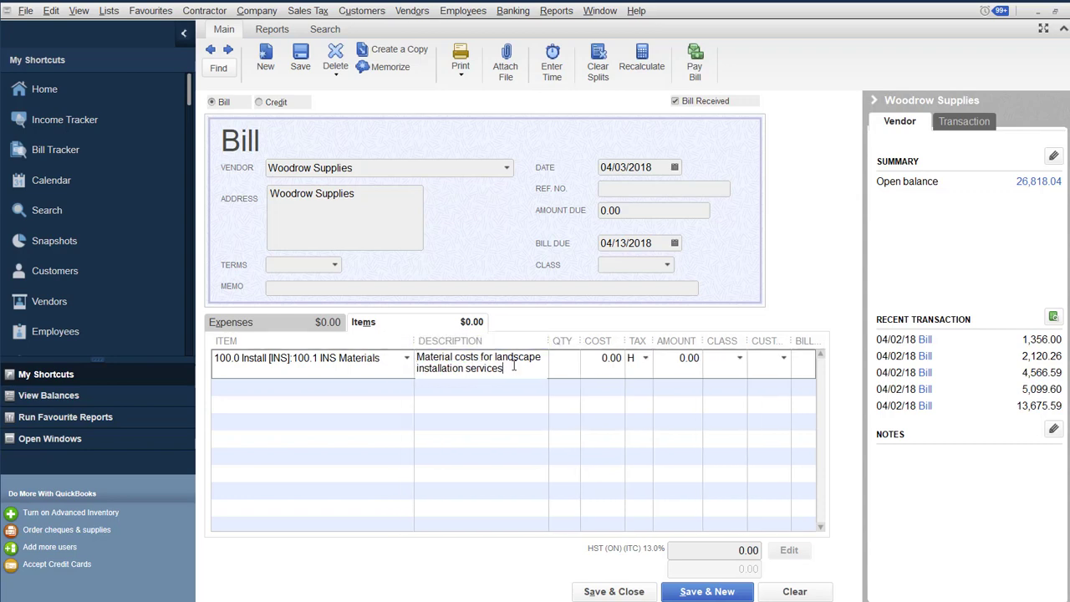
key(Tab)
text(Gravel)
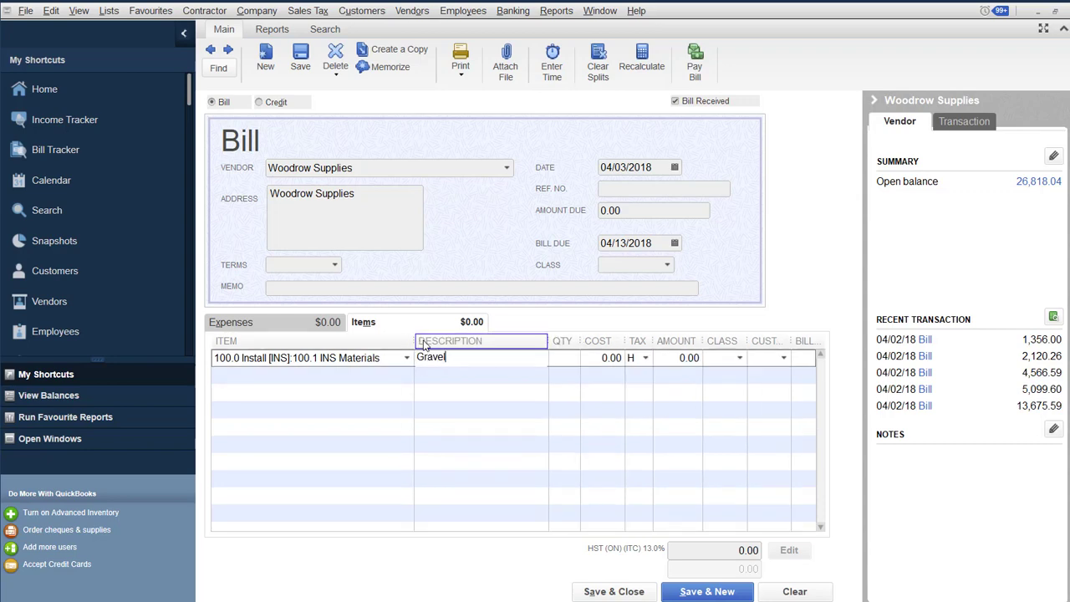
- Set the Gravel line's quantity to 23 and its cost to 26
key(Tab)
text(23)
key(Tab)
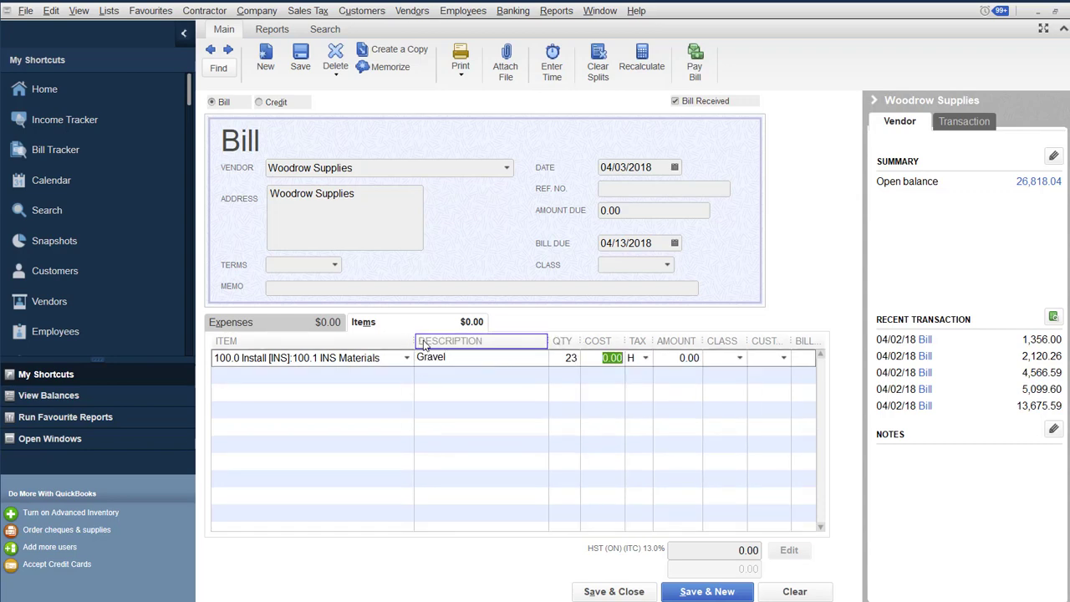
text(26)
key(Tab)
- Look at the customer and job field of the Gravel line, and leave the bill for the item list
click(786, 364)
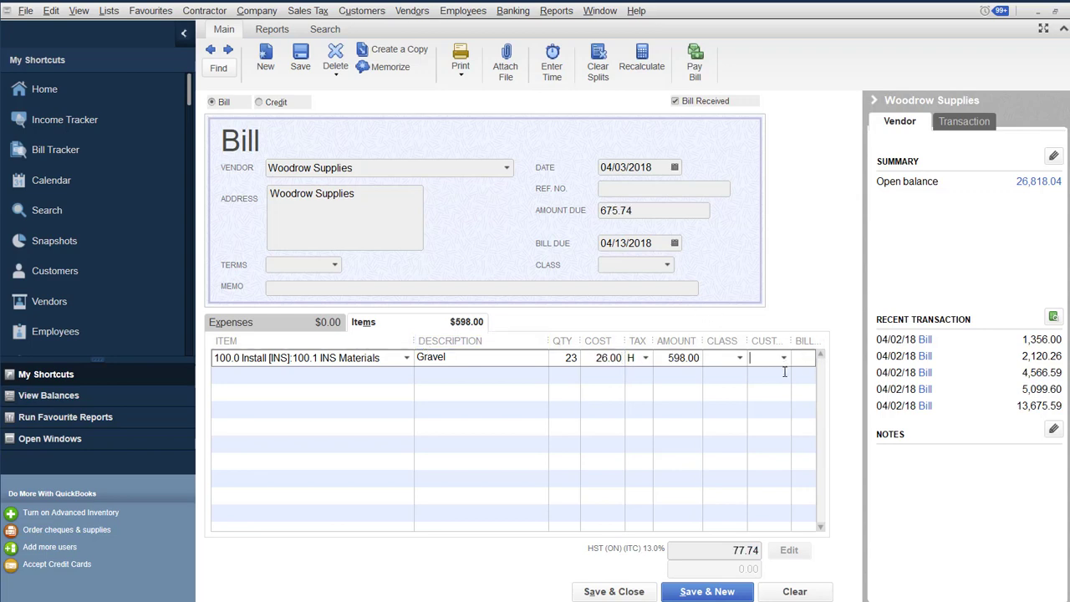
click(784, 359)
click(792, 303)
click(1053, 11)
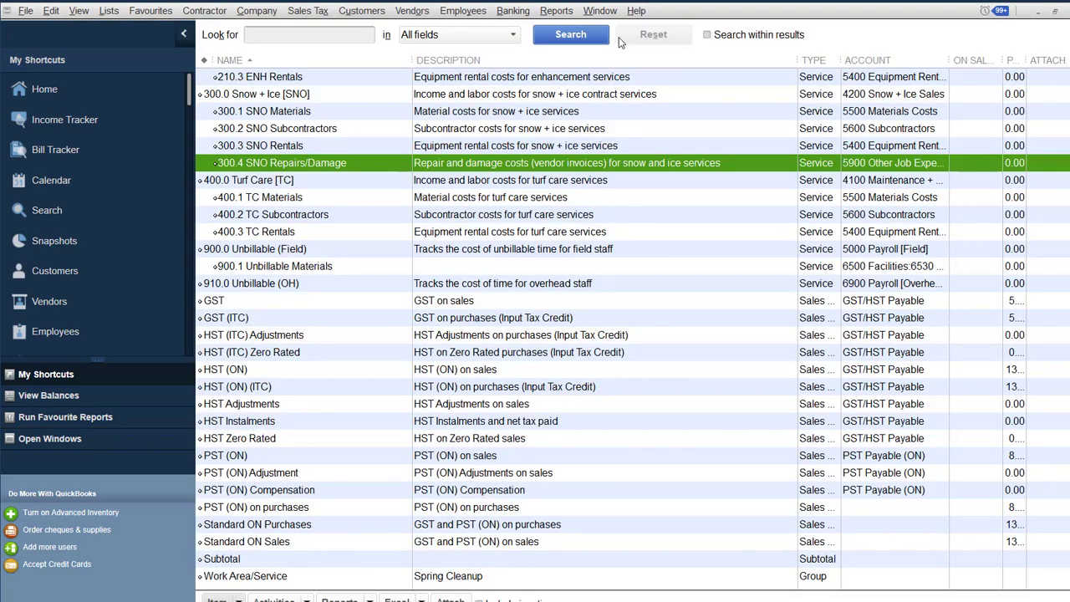
- Open the 100.1 INS Materials item, review the accounts available for it, and cancel without changes
scroll(556, 127, up, 5)
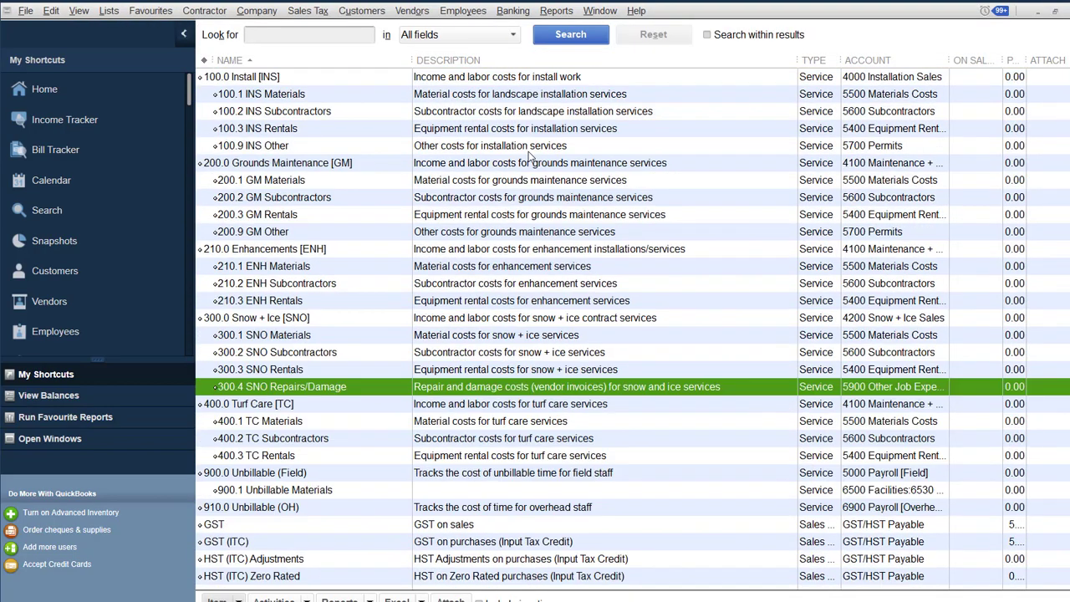
double_click(299, 96)
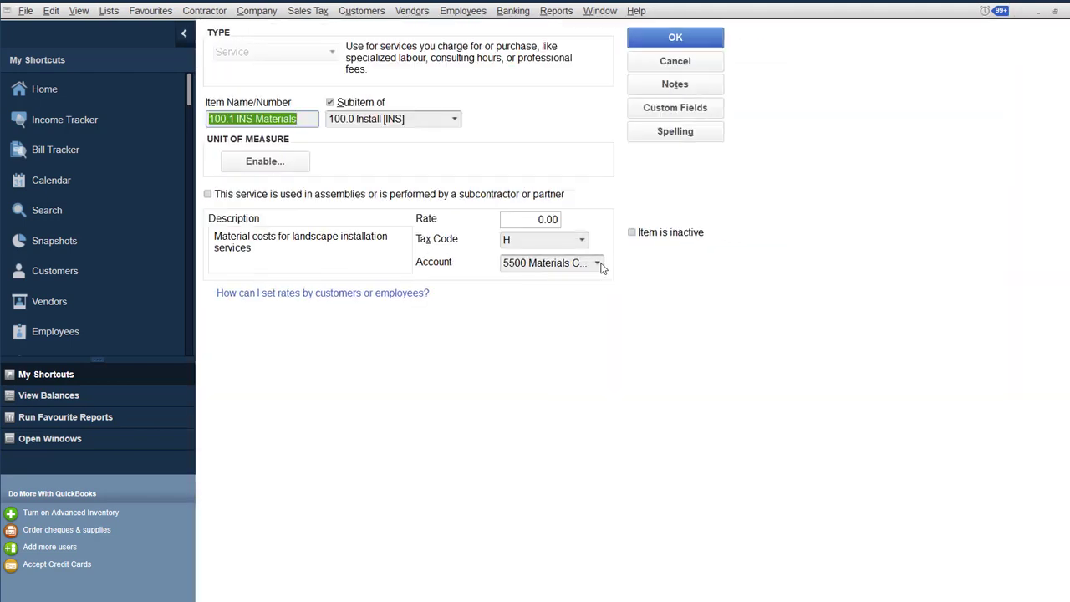
click(597, 262)
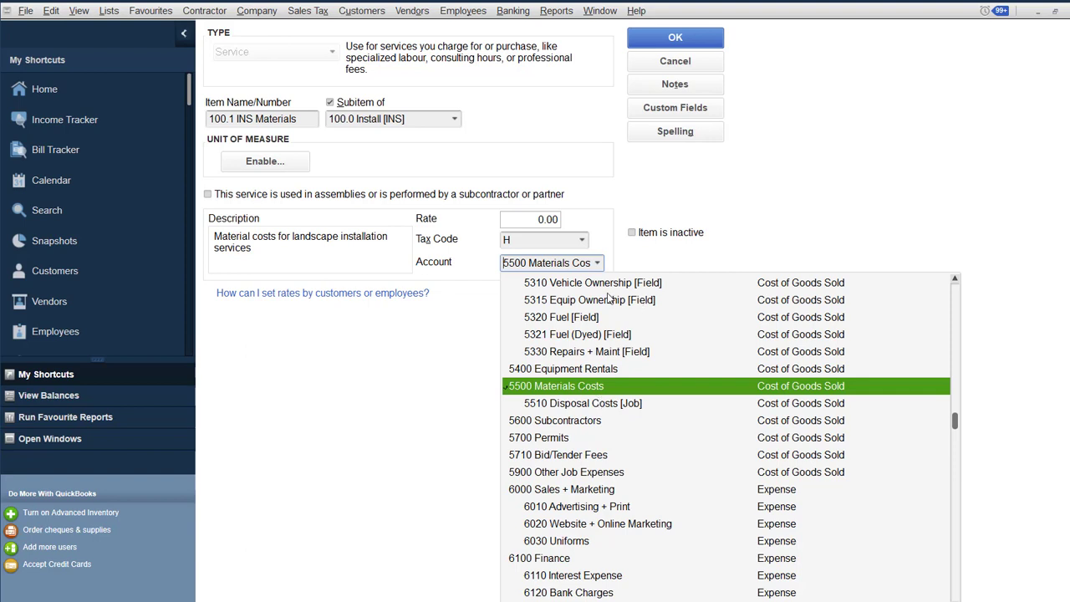
click(669, 66)
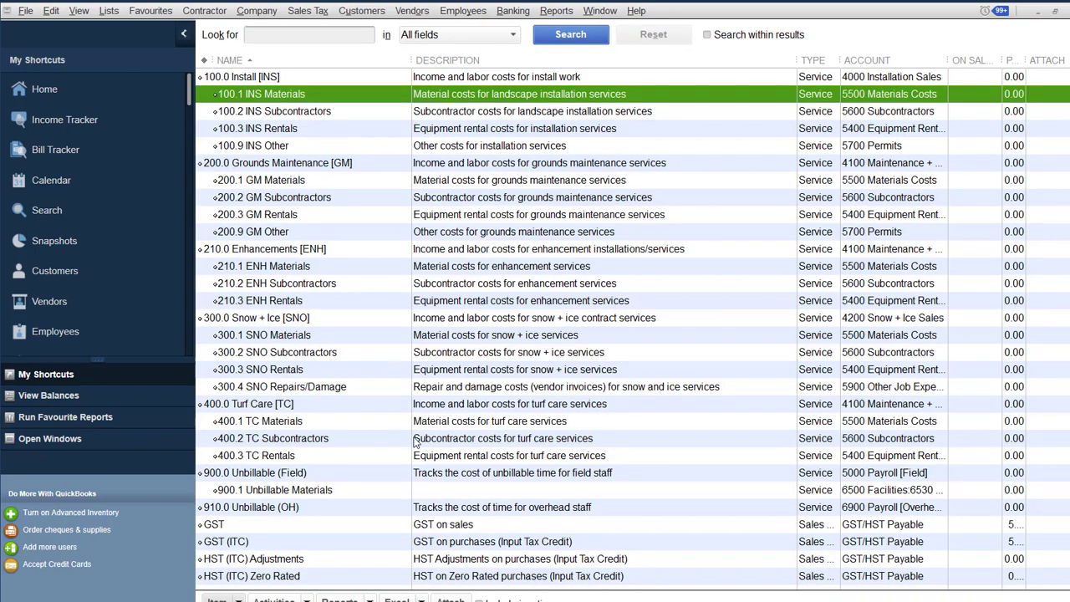